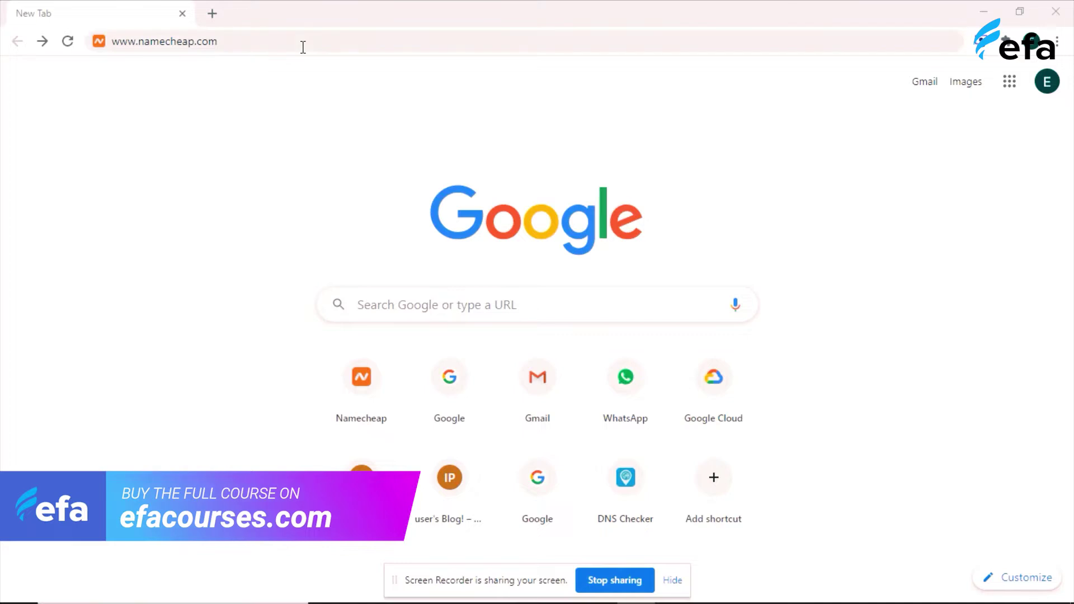
left_click(268, 45)
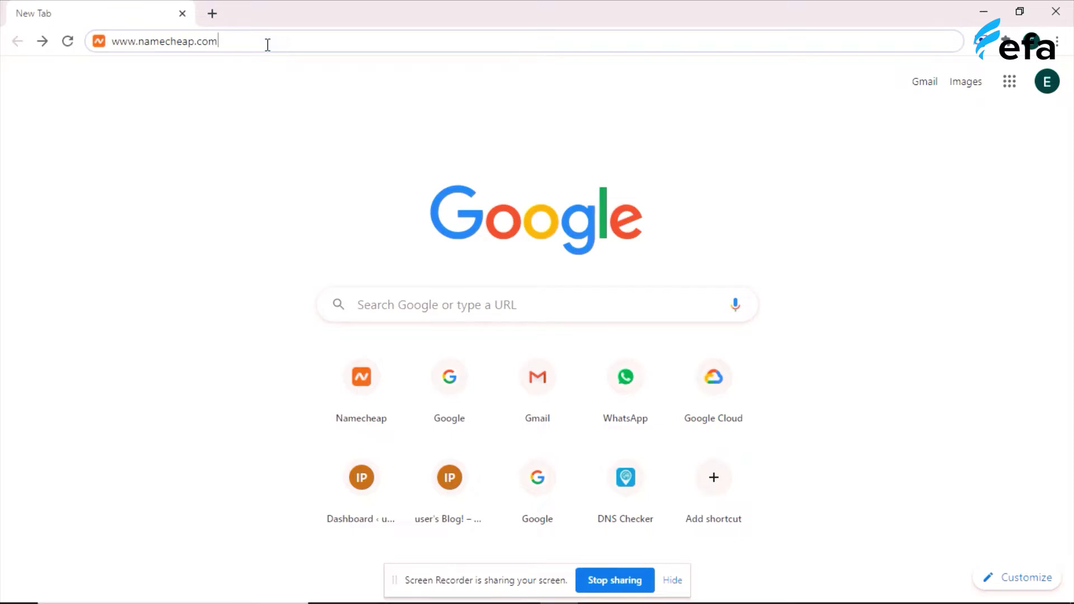
- Load the Namecheap homepage and bring up its sign-in form
key("Return")
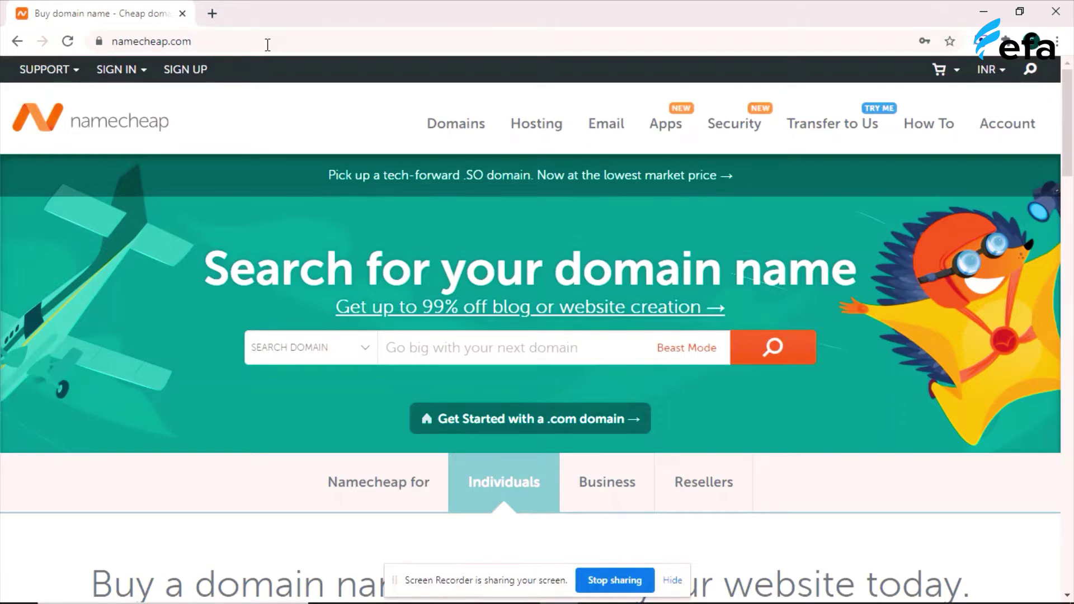
mouse_move(134, 70)
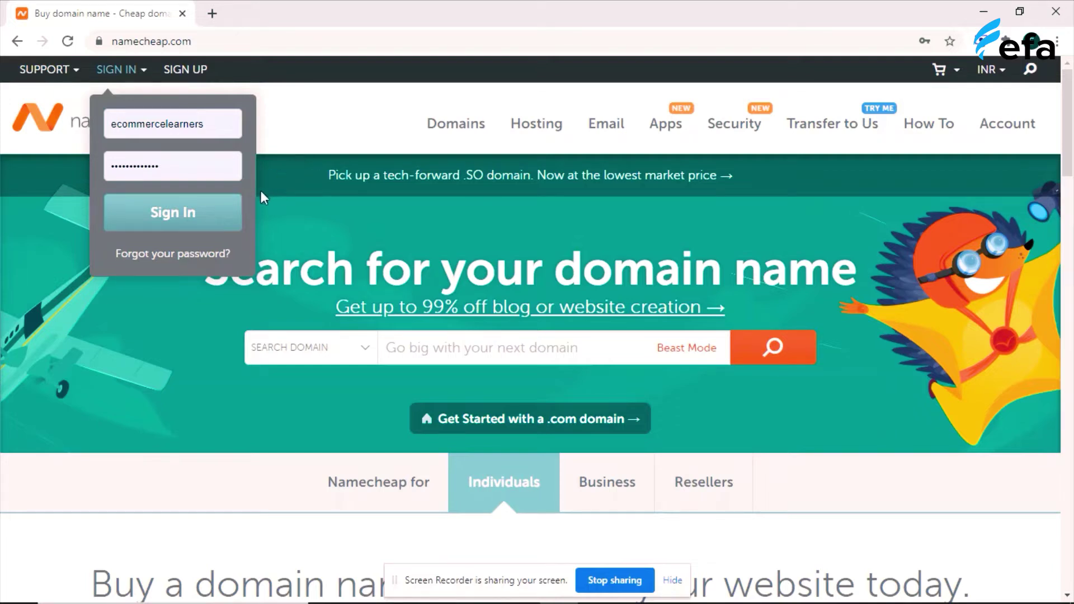
- Sign in and open ecommercelearners.com's details from the Domain List
left_click(218, 213)
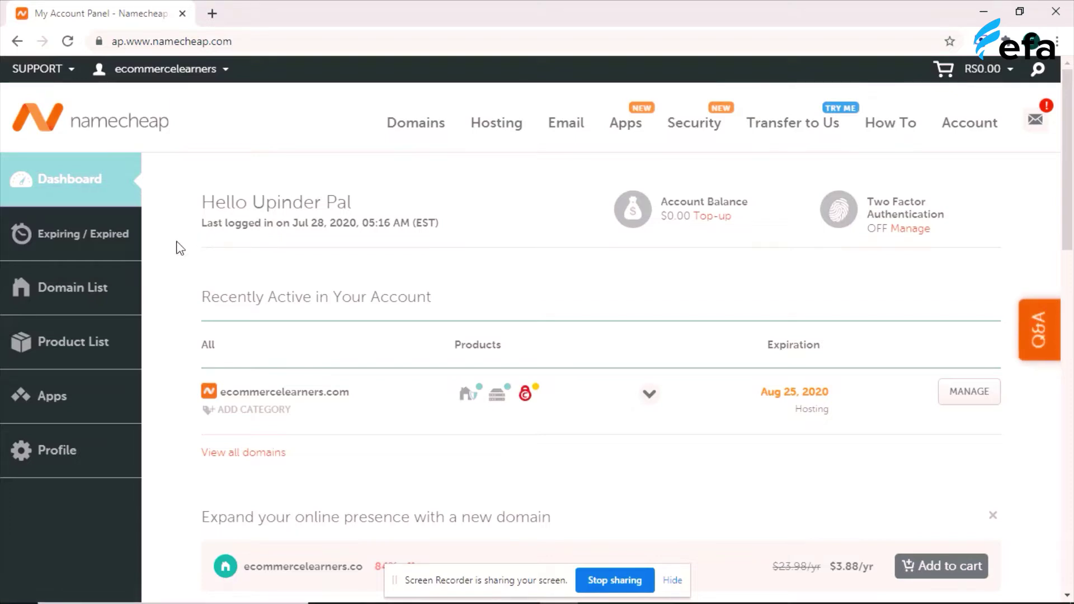
left_click(77, 298)
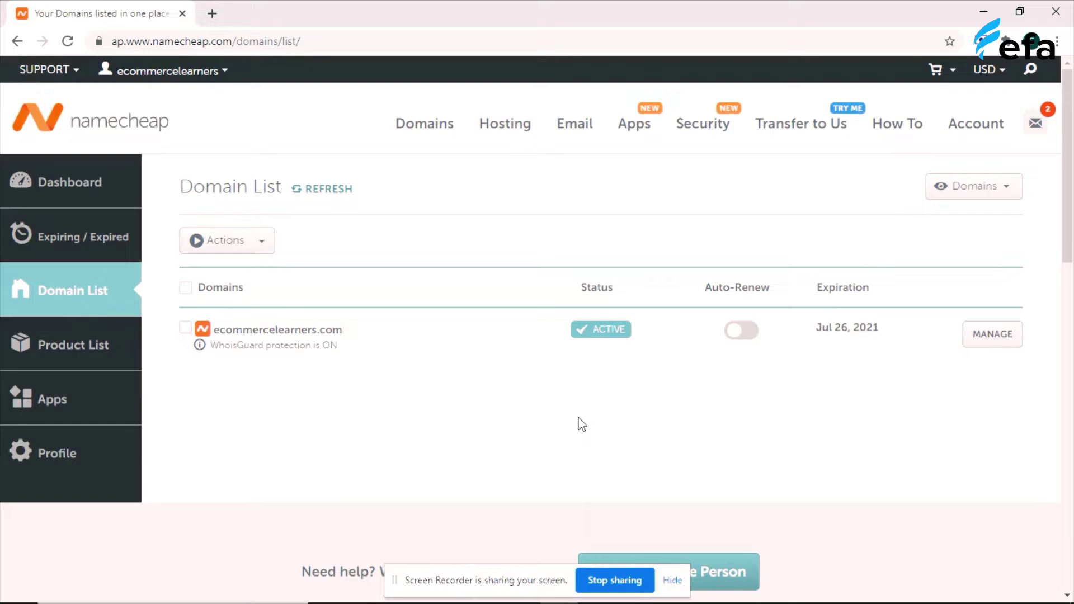
left_click(999, 348)
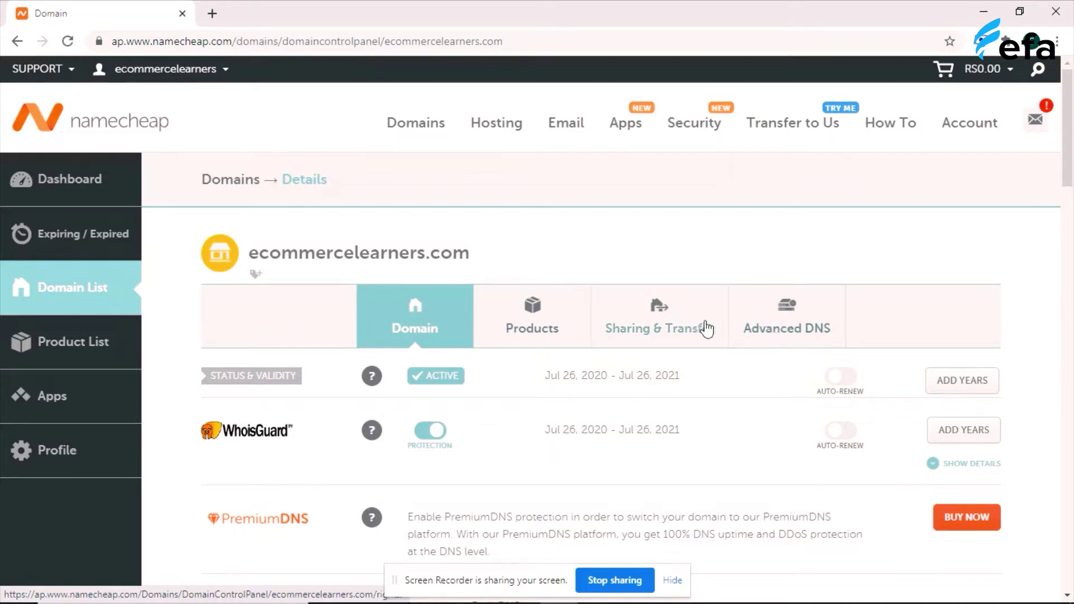
- Show the domain's products and expand the Stellar hosting's extra options
left_click(525, 333)
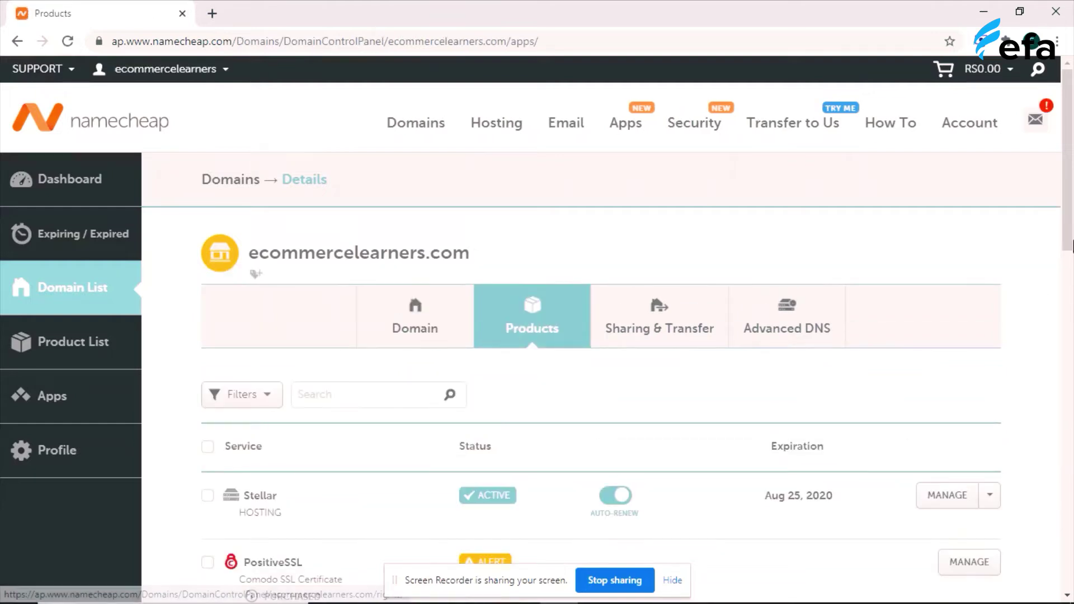
scroll(1072, 263, "down", 2)
scroll(1073, 263, "down", 2)
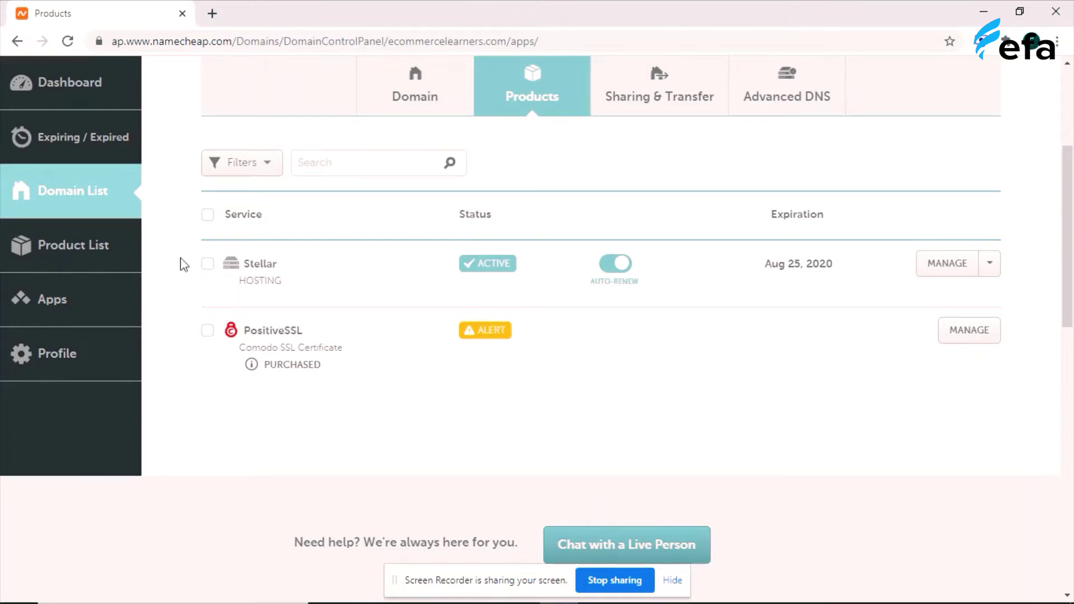
left_click(991, 273)
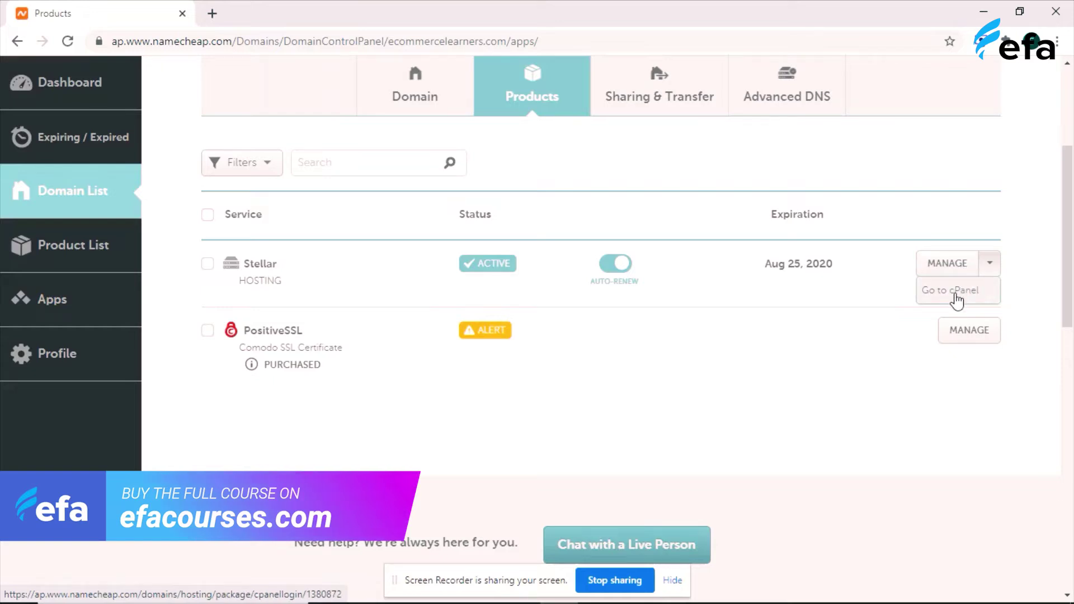
left_click(991, 275)
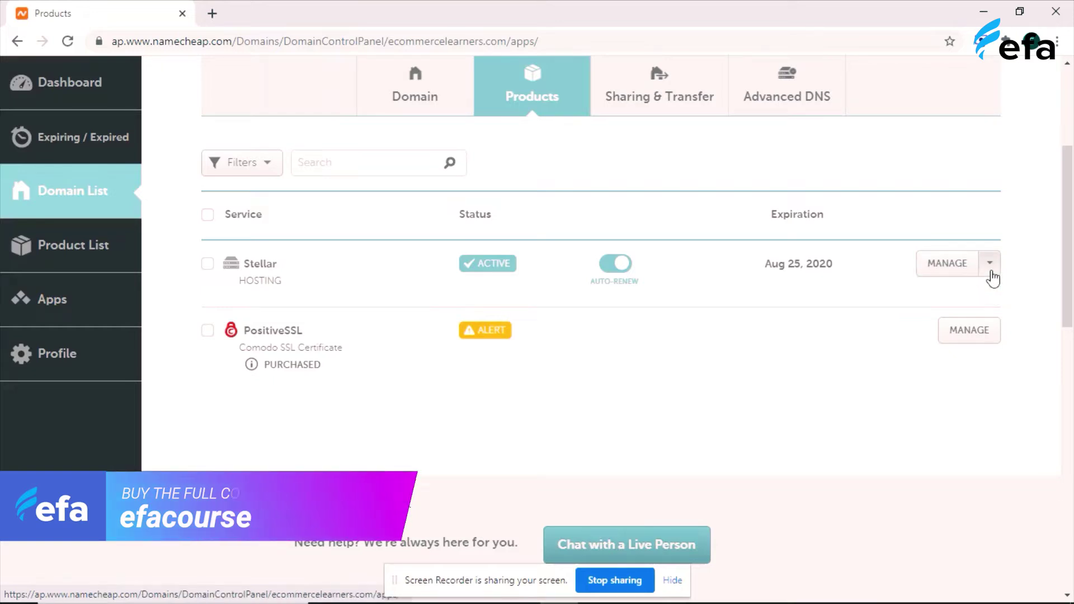
left_click(990, 275)
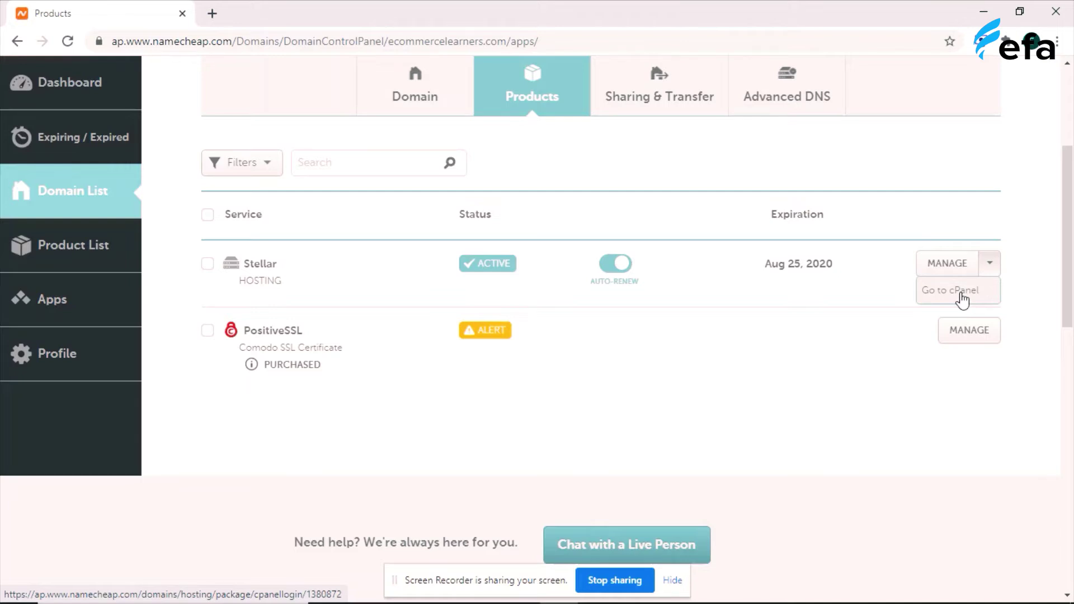
- Go to cPanel for Stellar hosting and launch WordPress Manager by Softaculous
left_click(962, 300)
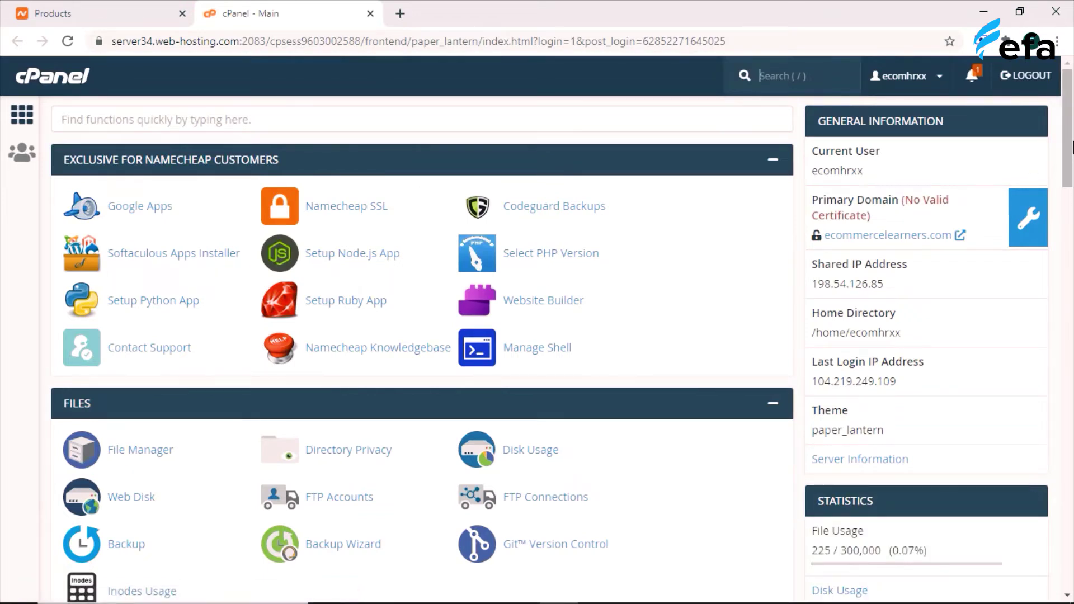
left_click_drag(1073, 147, 1073, 438)
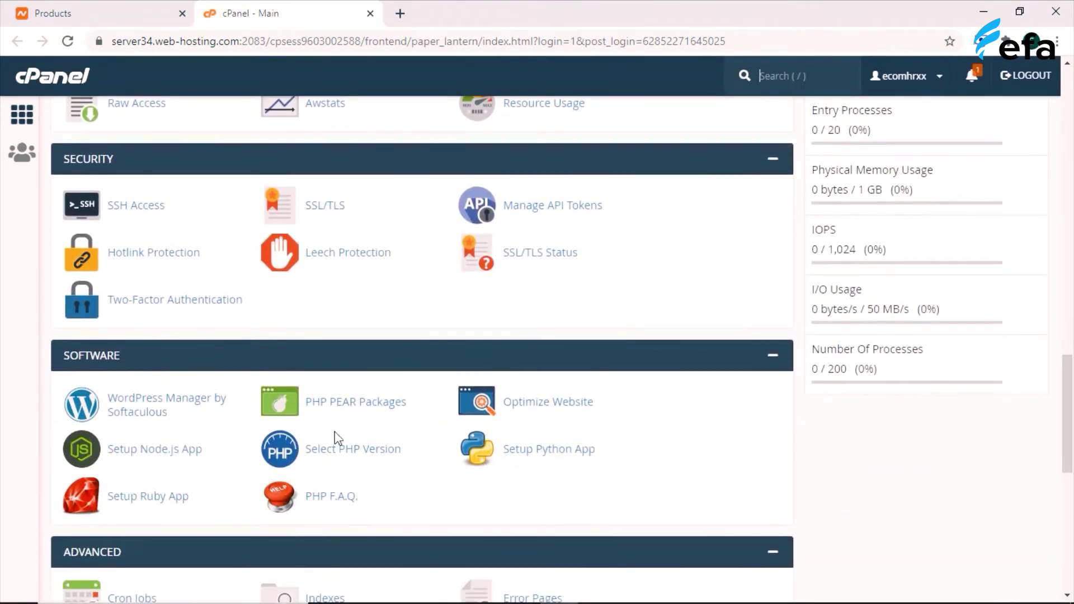
left_click(176, 411)
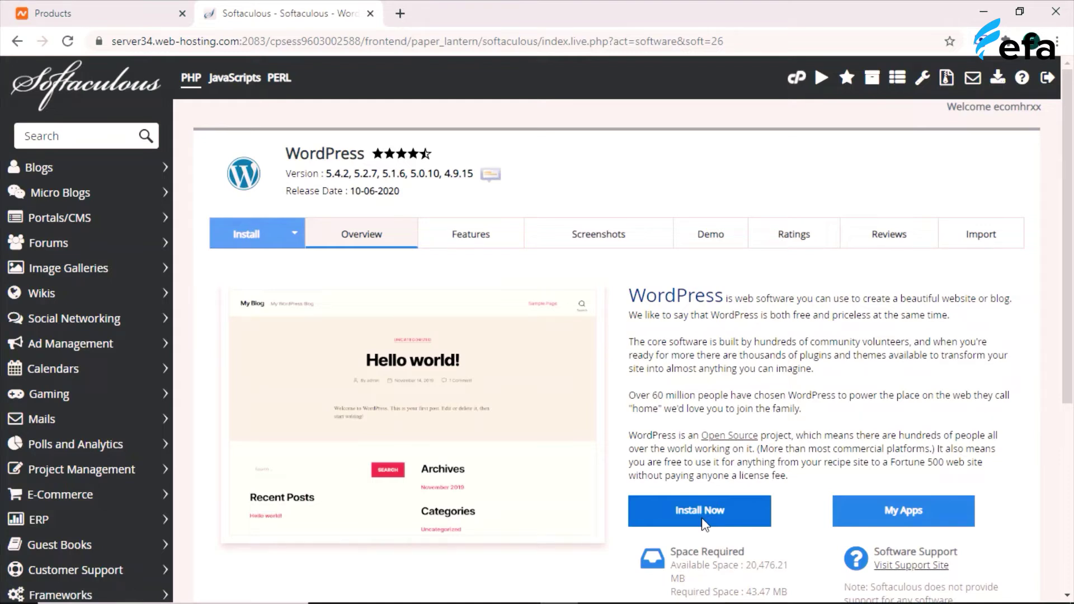
- Start a WordPress install, keeping version 5.4.2, and view the protocol choices
left_click(694, 514)
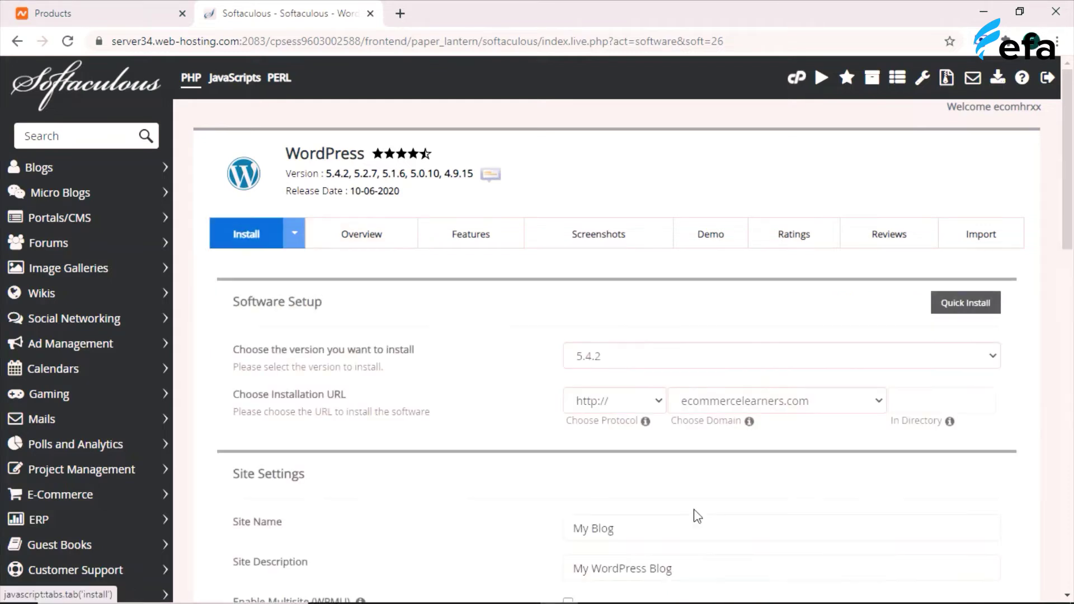
scroll(1072, 185, "down", 2)
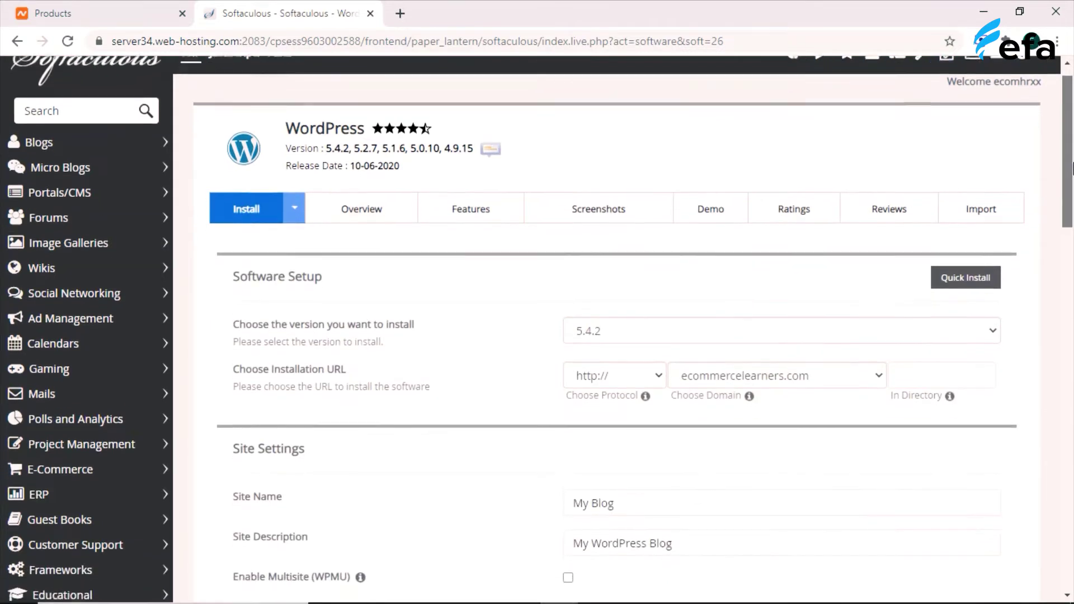
scroll(1072, 184, "down", 2)
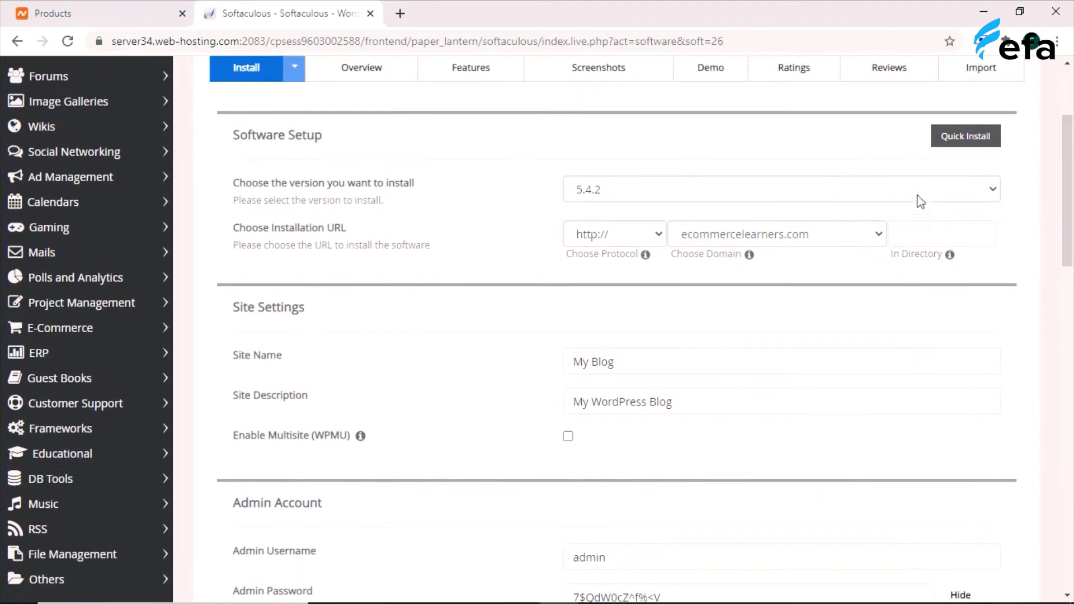
left_click(857, 190)
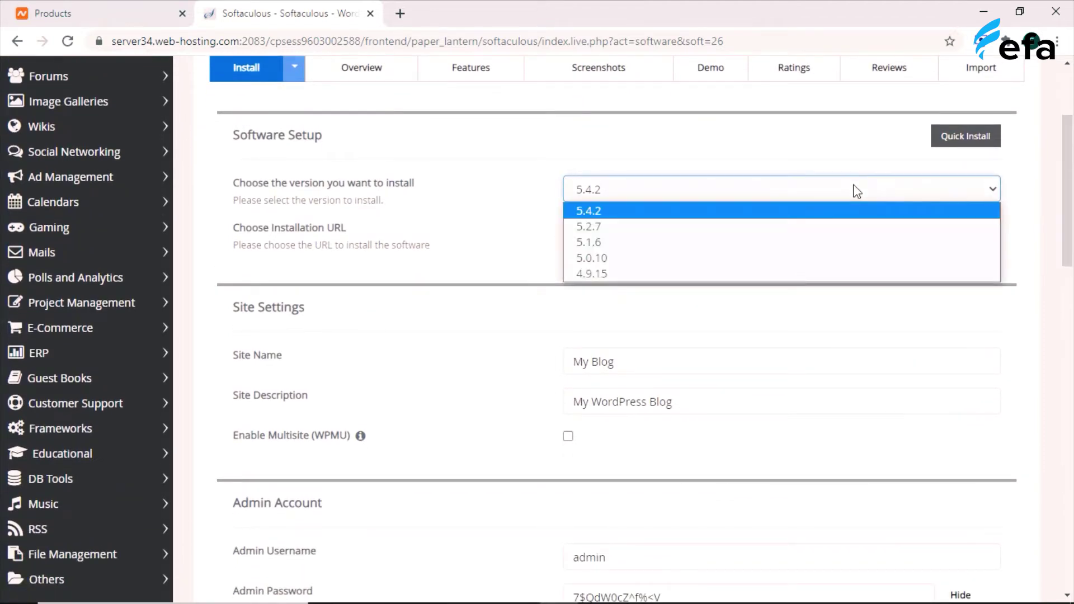
left_click(776, 218)
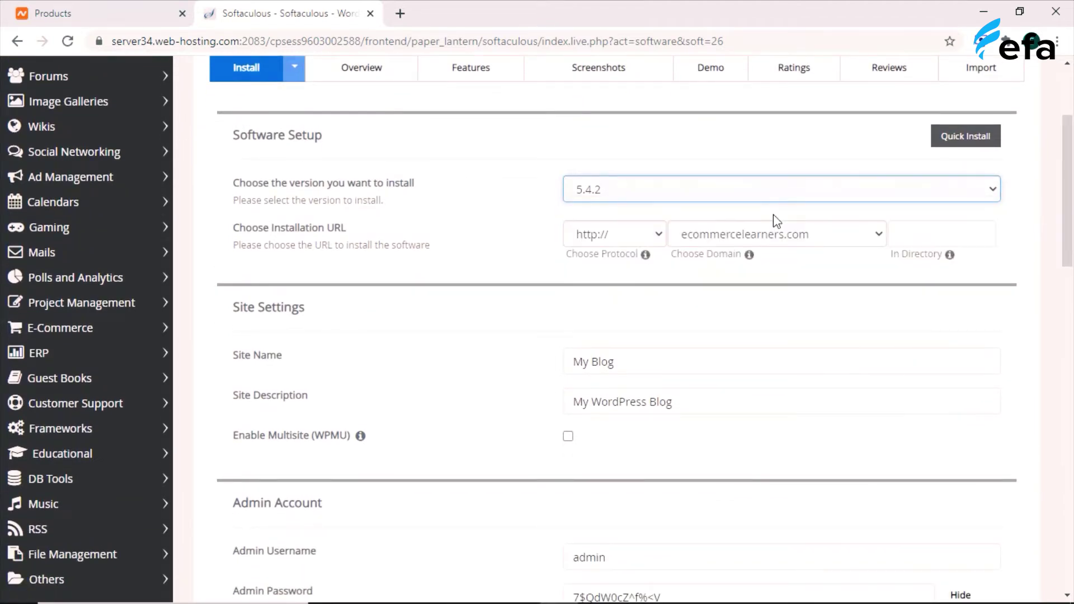
left_click(659, 241)
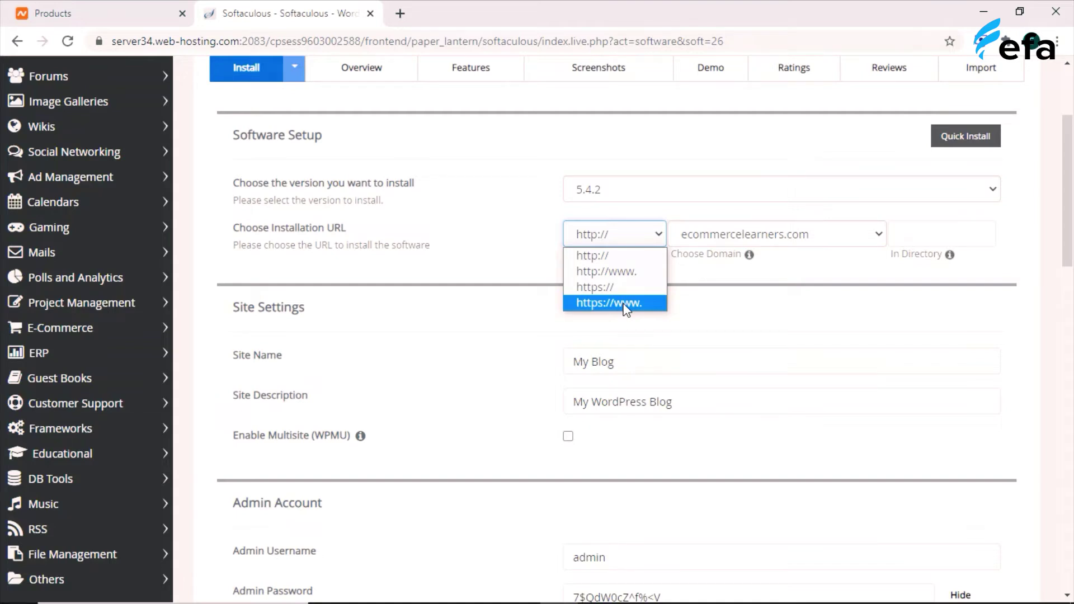
left_click(624, 305)
left_click(627, 234)
left_click(626, 274)
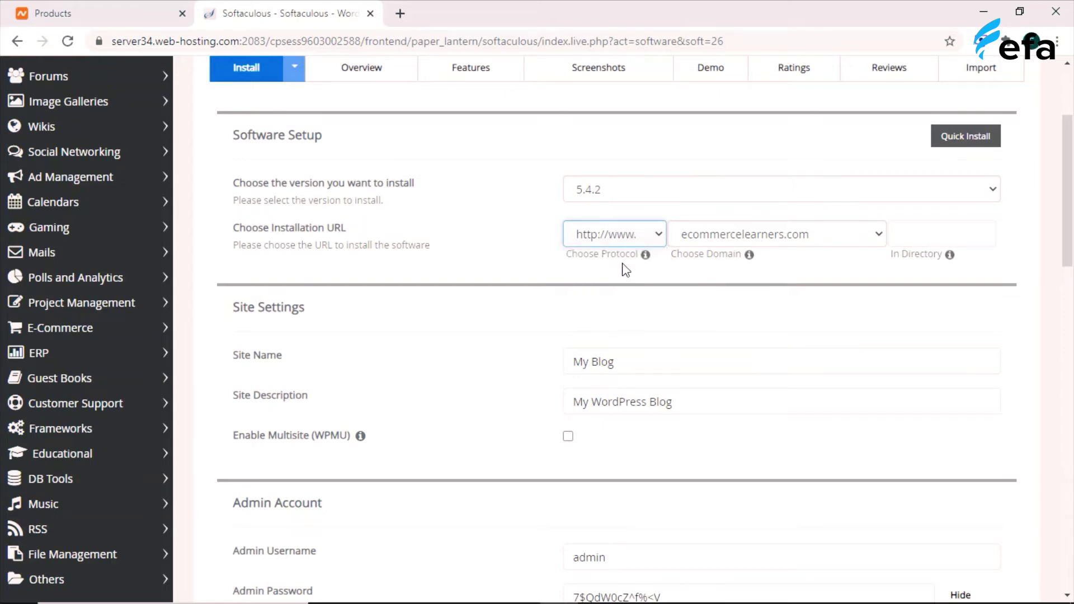
left_click(637, 236)
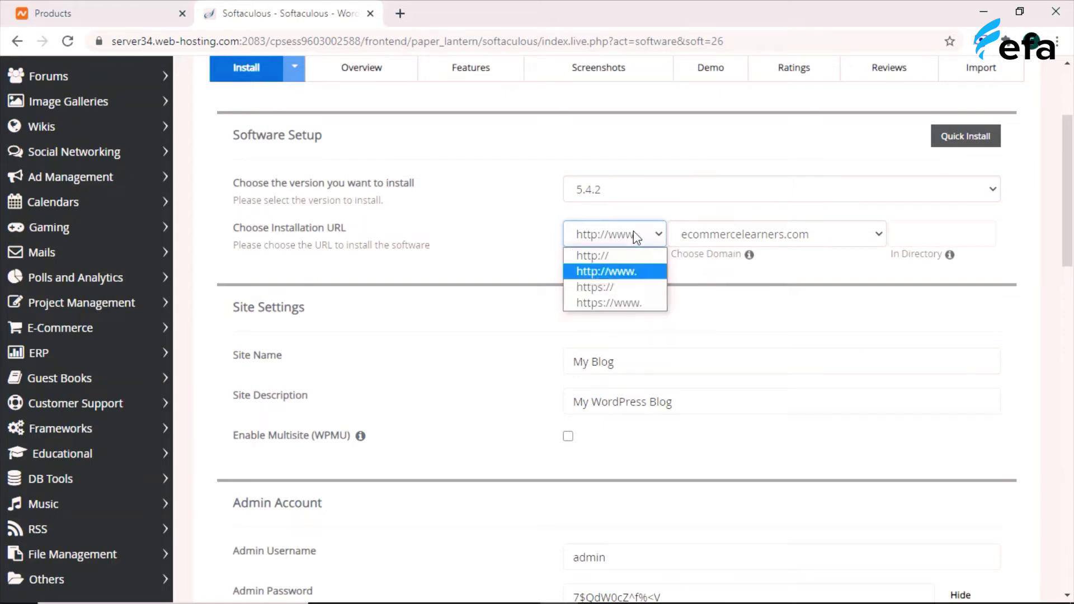
left_click(620, 303)
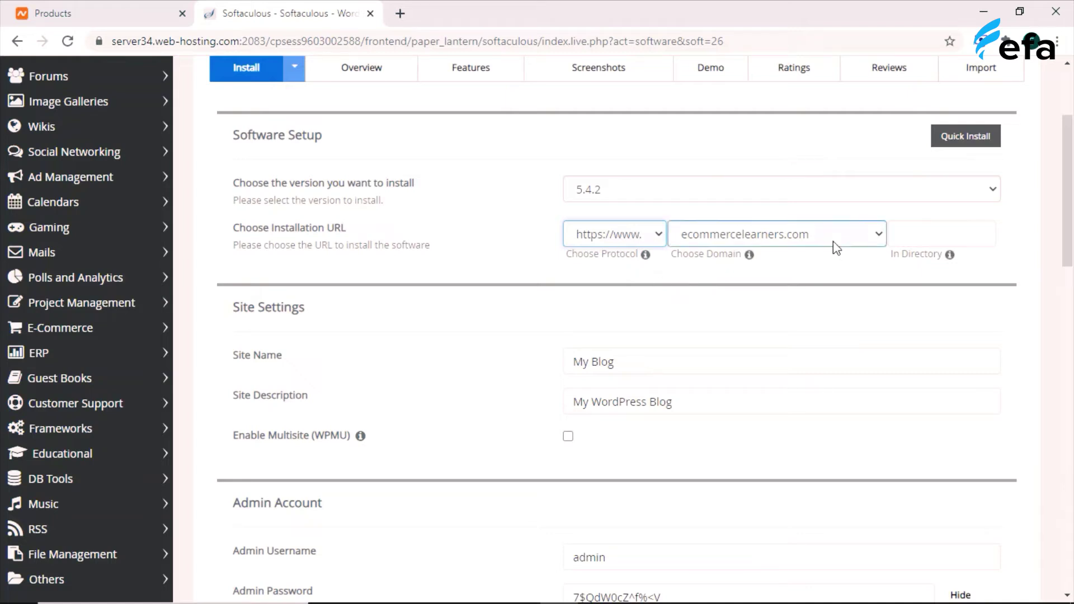
- Clear the install directory so WordPress installs at the domain root
left_click(897, 226)
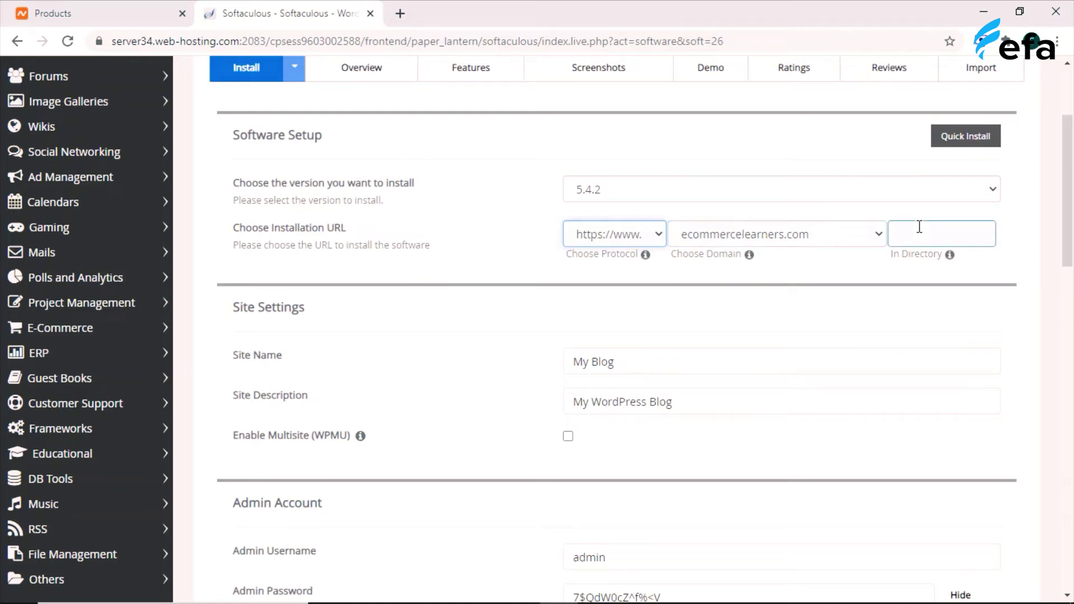
type("wp")
key("BackSpace")
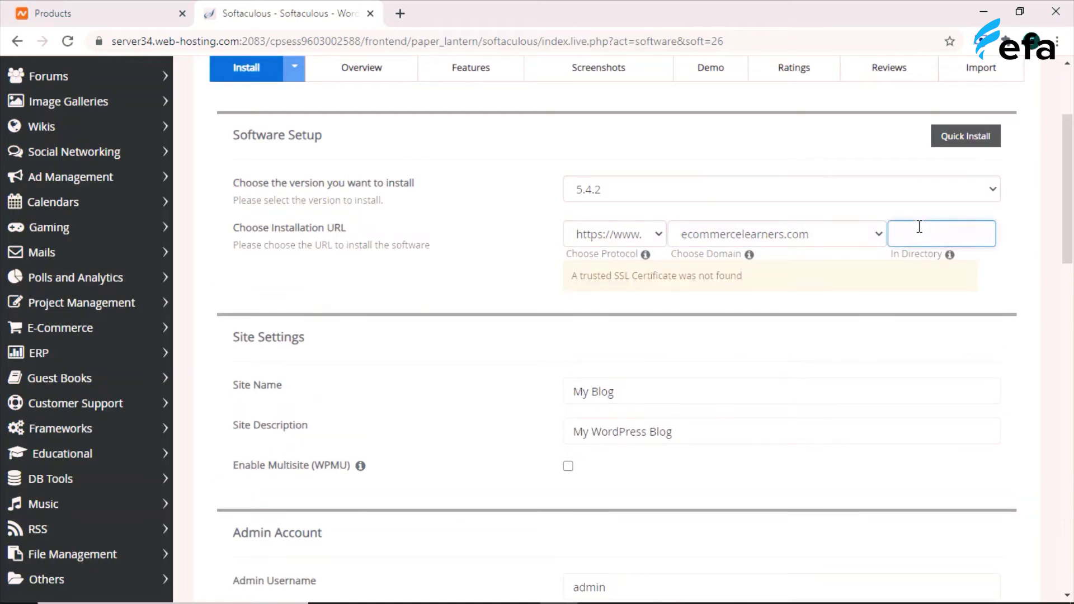
left_click(950, 254)
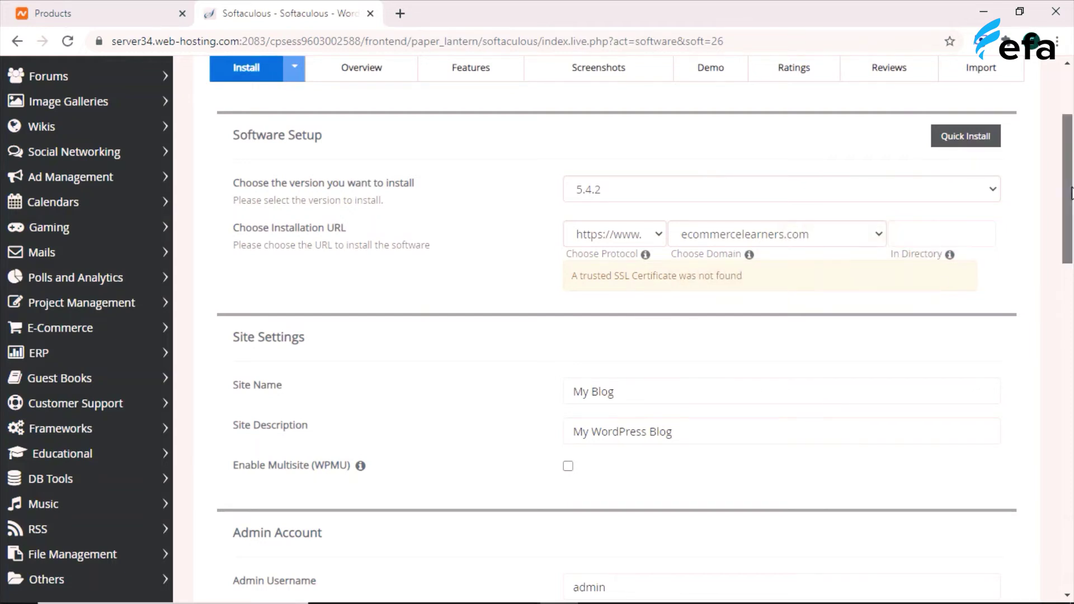
scroll(1072, 193, "down", 1)
left_click(608, 199)
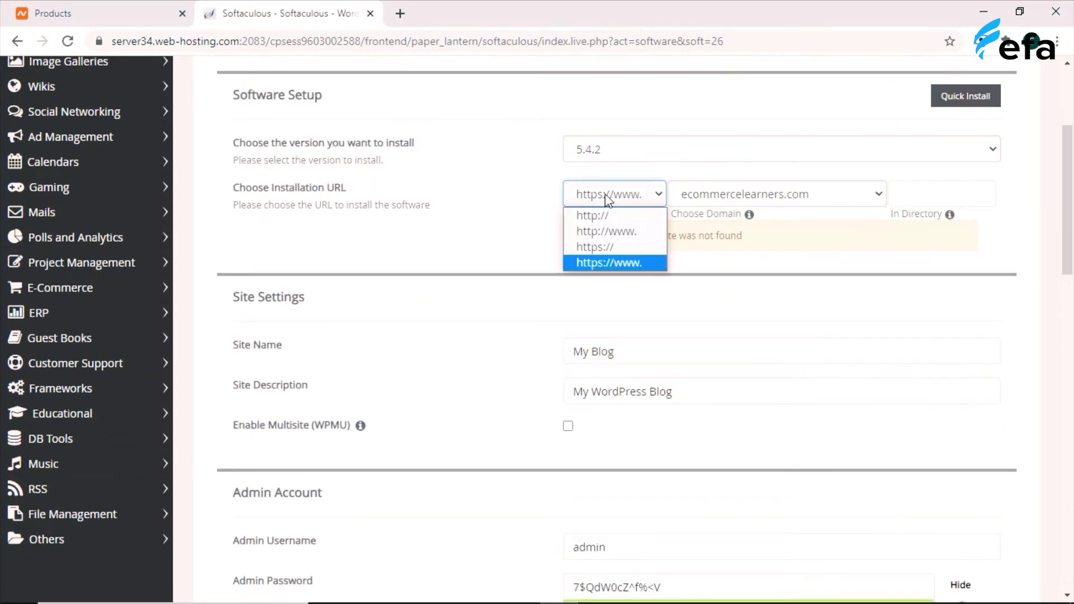
left_click(608, 198)
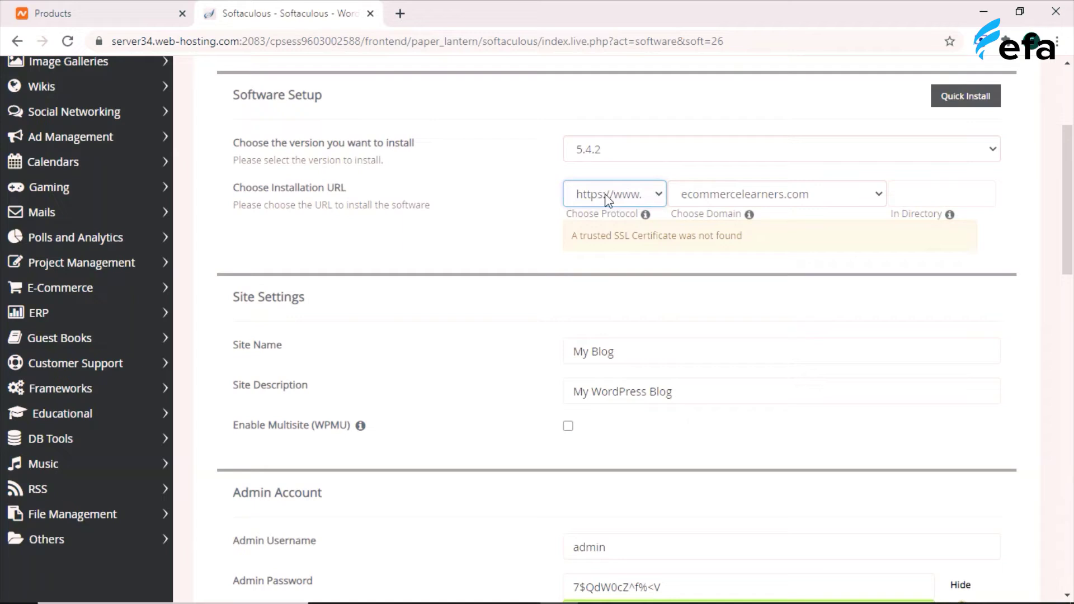
left_click(606, 193)
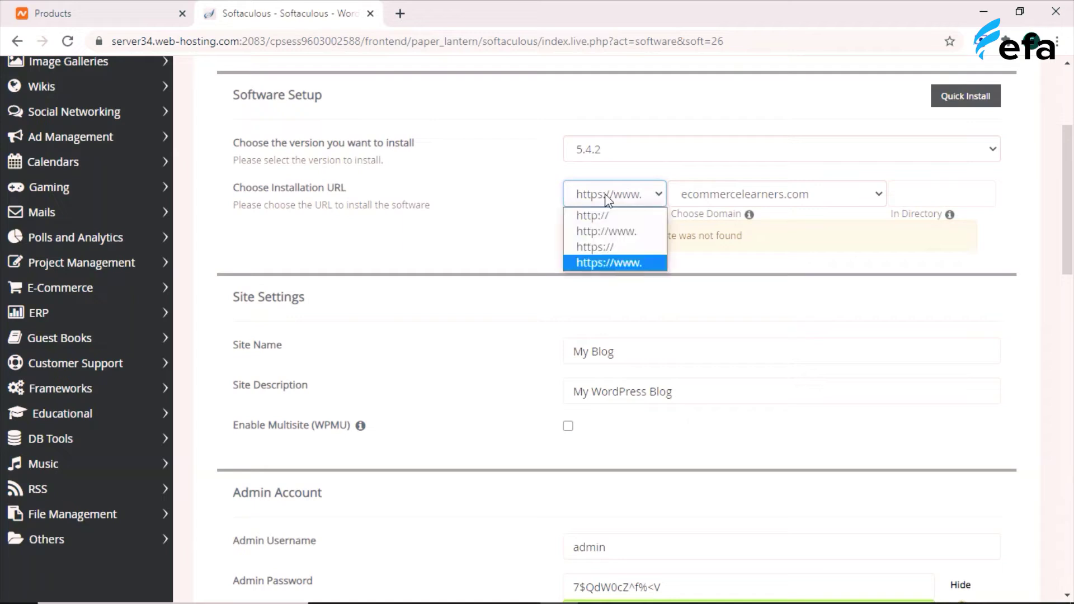
left_click(606, 231)
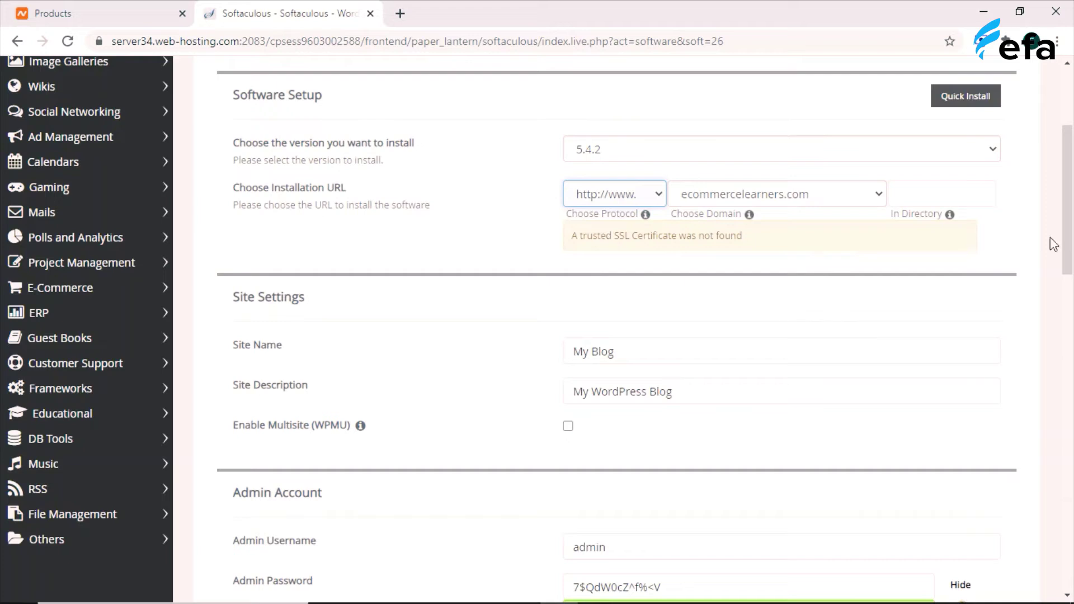
scroll(1054, 245, "down", 1)
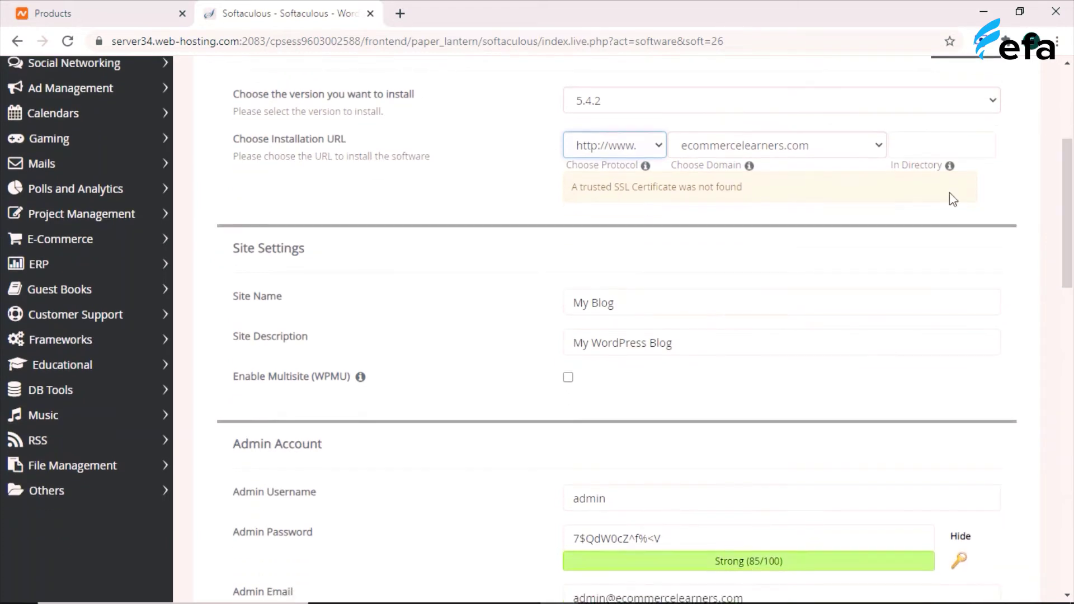
left_click(995, 196)
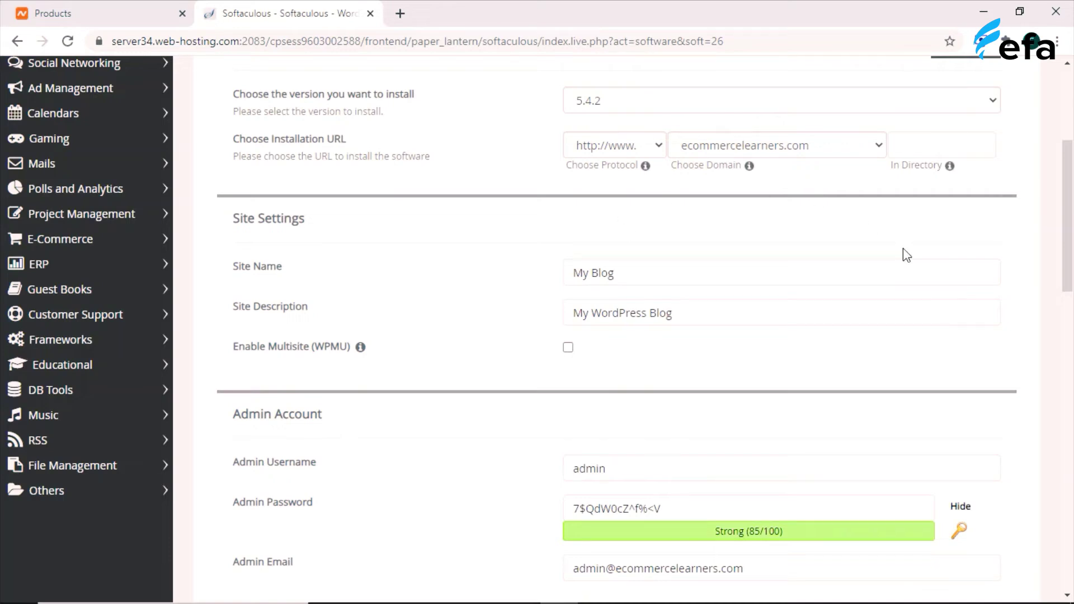
- Replace 'My Blog' with site name 'Ecommercelearners' and description 'Business Website'
scroll(873, 241, "down", 1)
left_click(606, 227)
left_click_drag(633, 240, 509, 253)
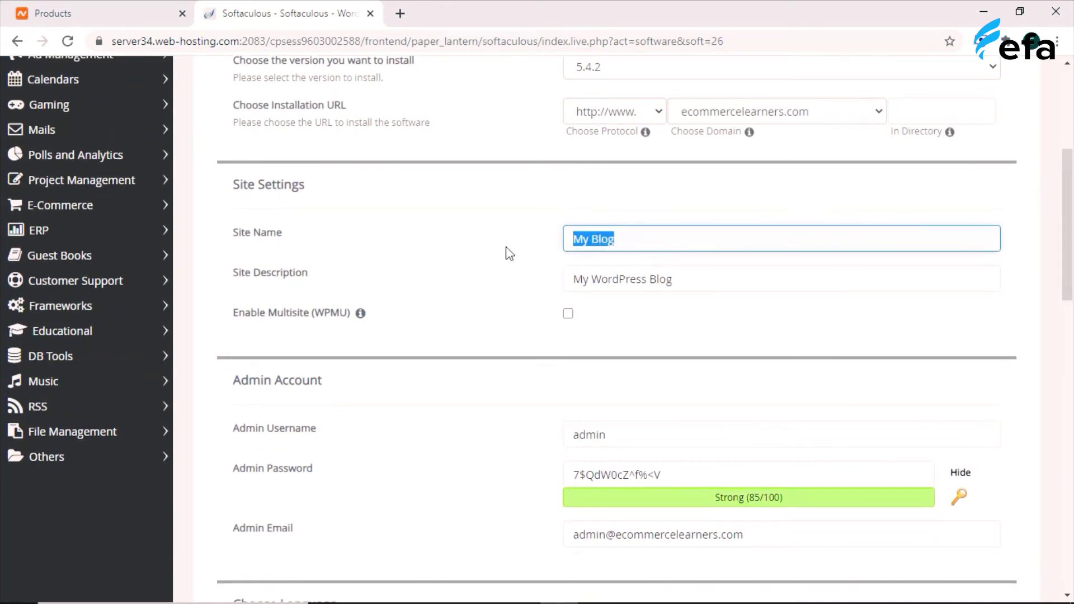
type("Ecommer")
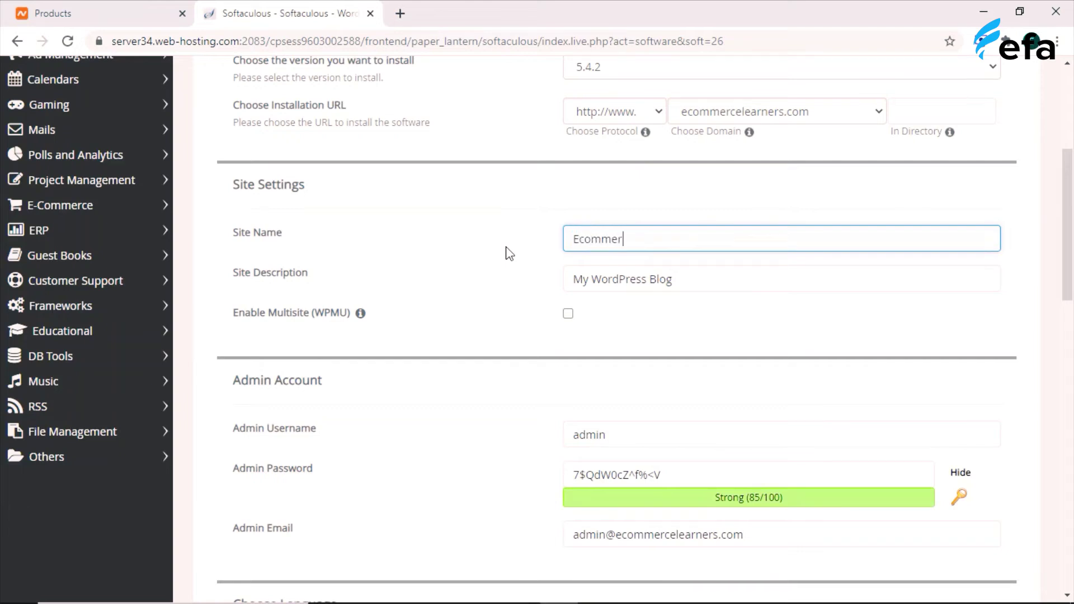
type("celearners")
key("Tab")
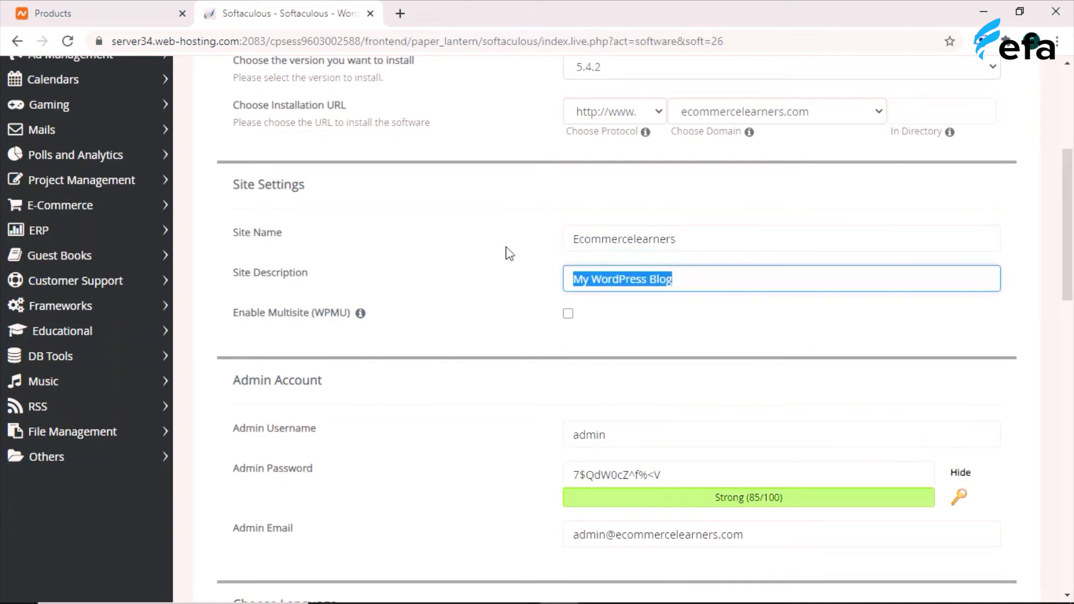
type("Business ")
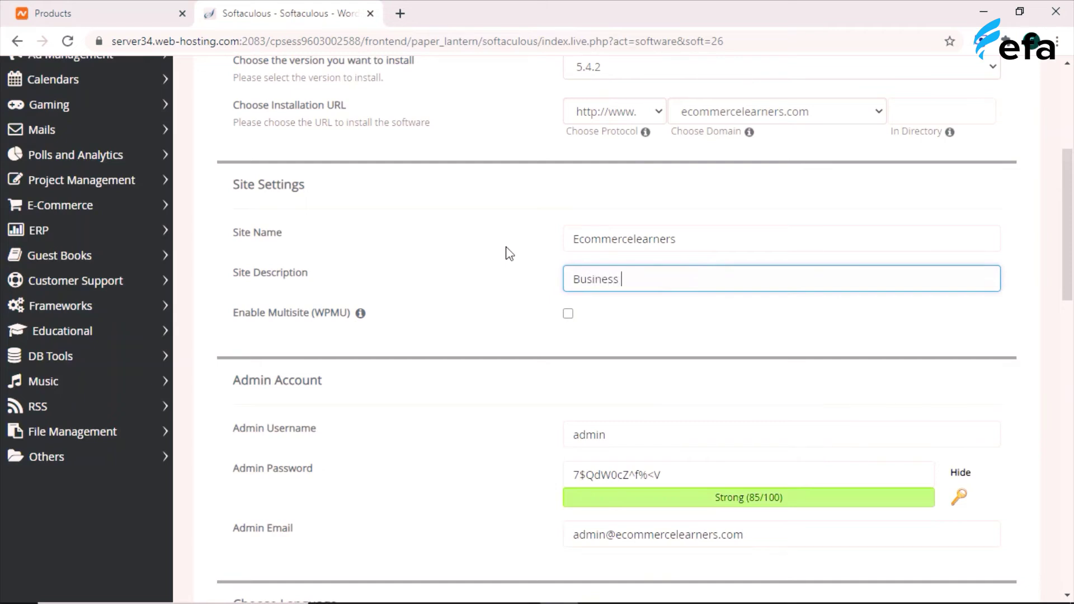
type("Website")
left_click_drag(1069, 217, 1071, 272)
left_click(631, 241)
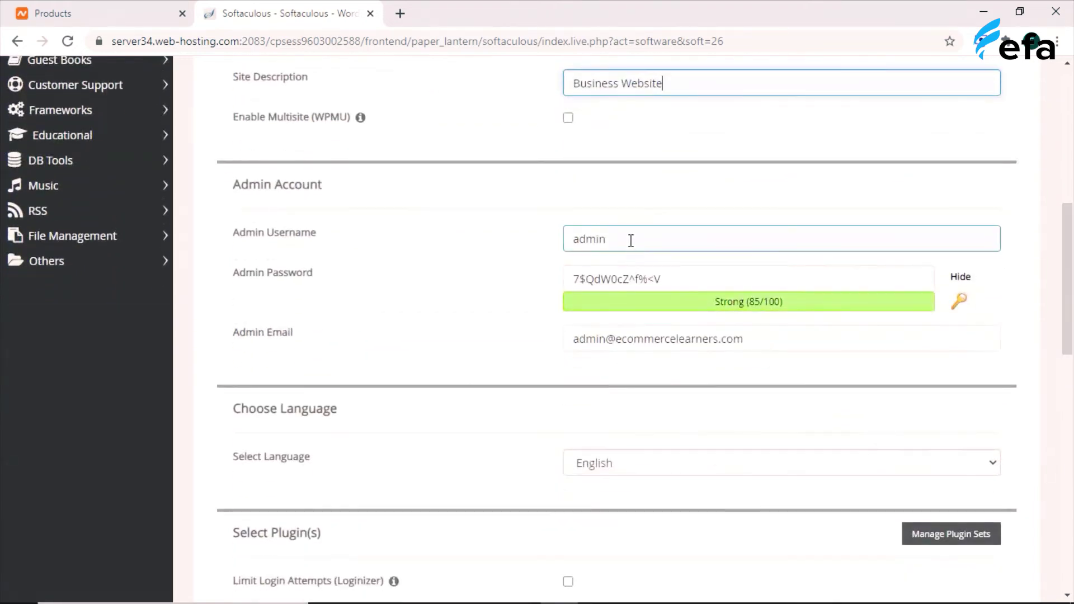
- Replace the default admin username with the custom account name
left_click_drag(613, 241, 541, 248)
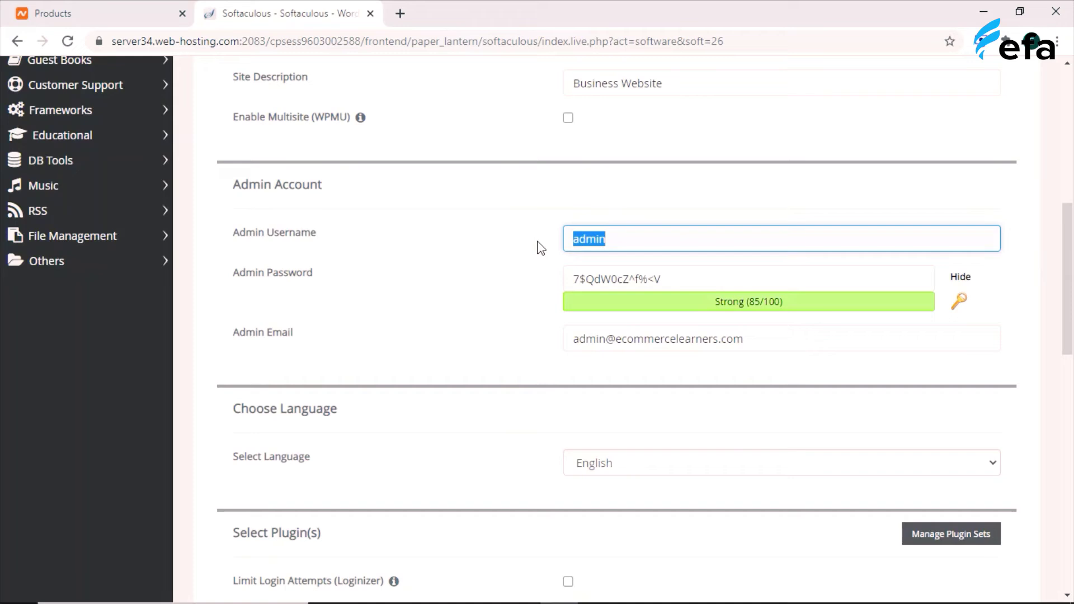
type("w")
key("BackSpace")
type("ecommercelearners")
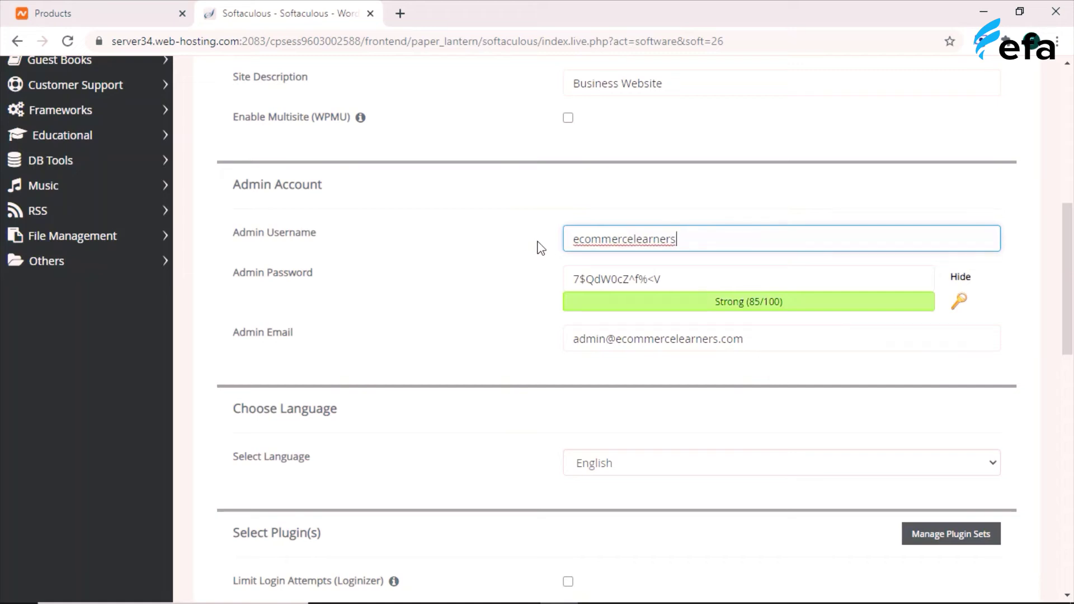
key("Tab")
- Enter a new strong admin password with the field masked
type("E")
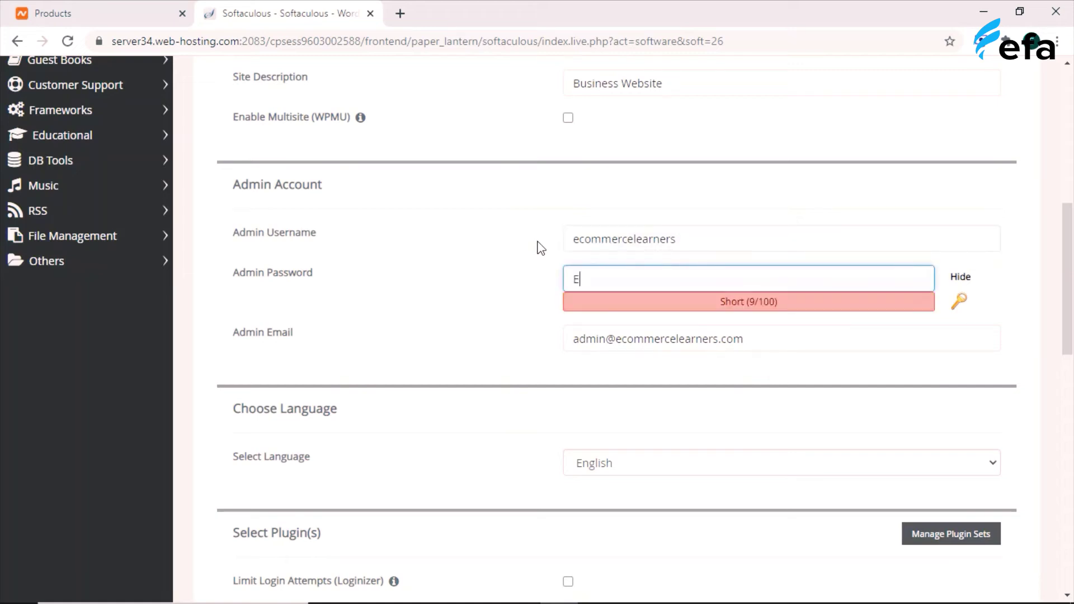
left_click(957, 278)
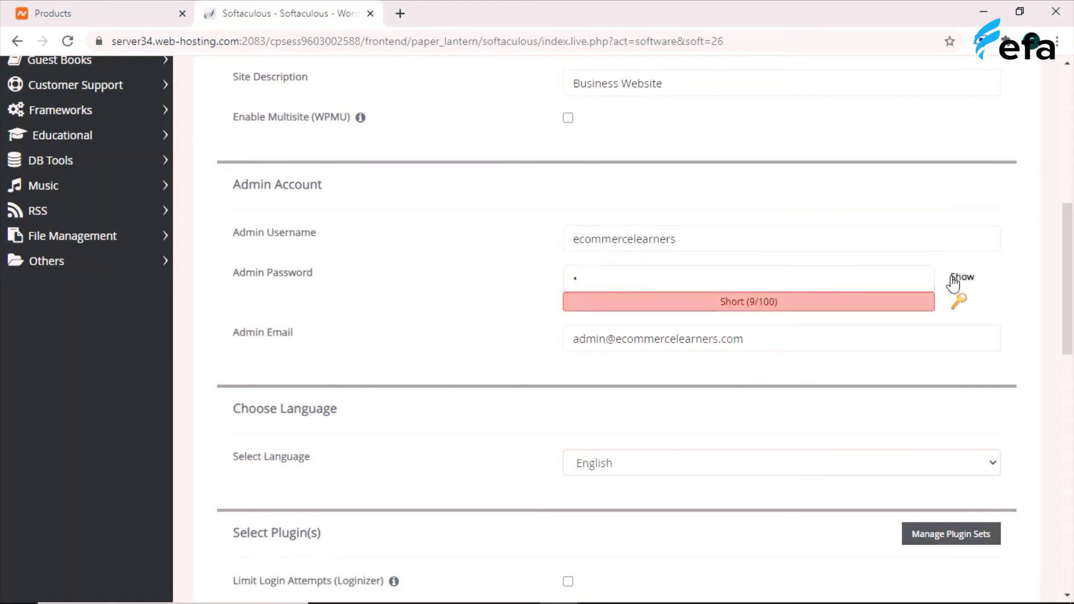
left_click(669, 284)
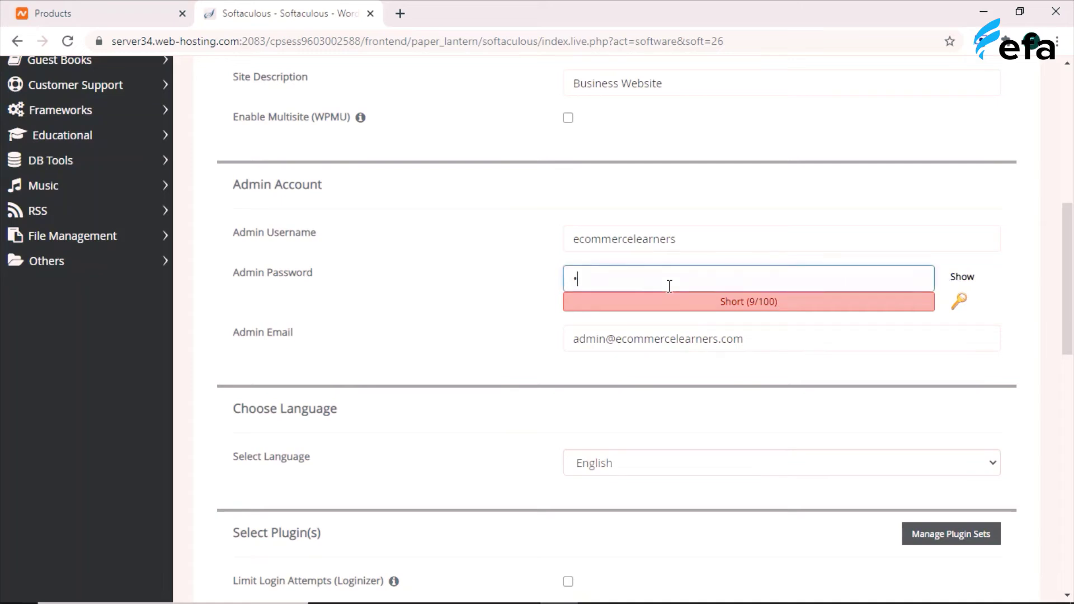
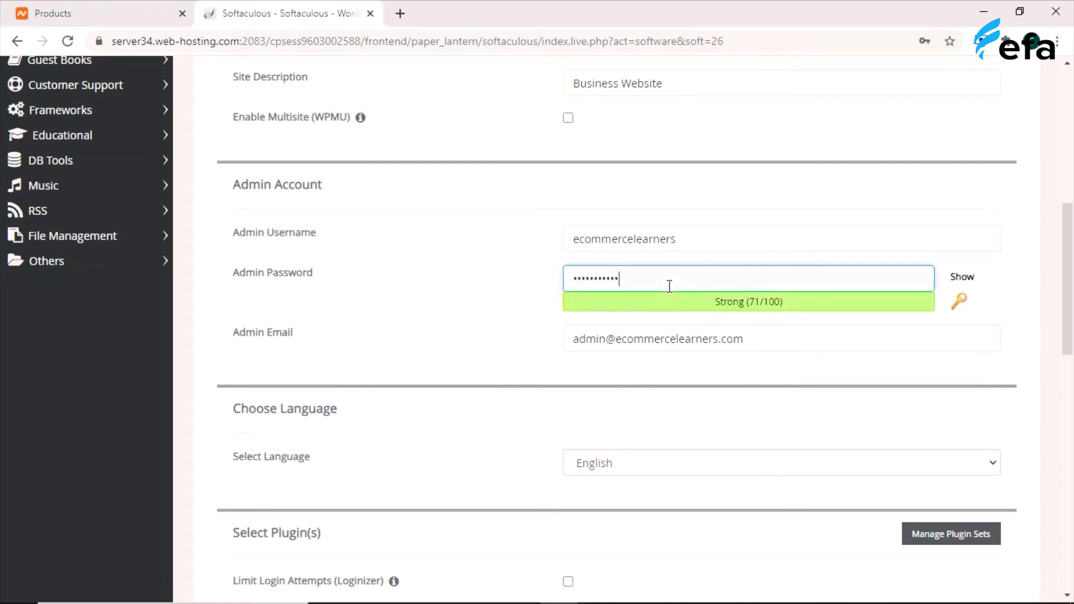
key("BackSpace")
key("BackSpace")
key("BackSpace")
key("BackSpace")
key("BackSpace")
key("BackSpace")
key("BackSpace")
key("BackSpace")
key("BackSpace")
key("BackSpace")
key("BackSpace")
key("BackSpace")
key("BackSpace")
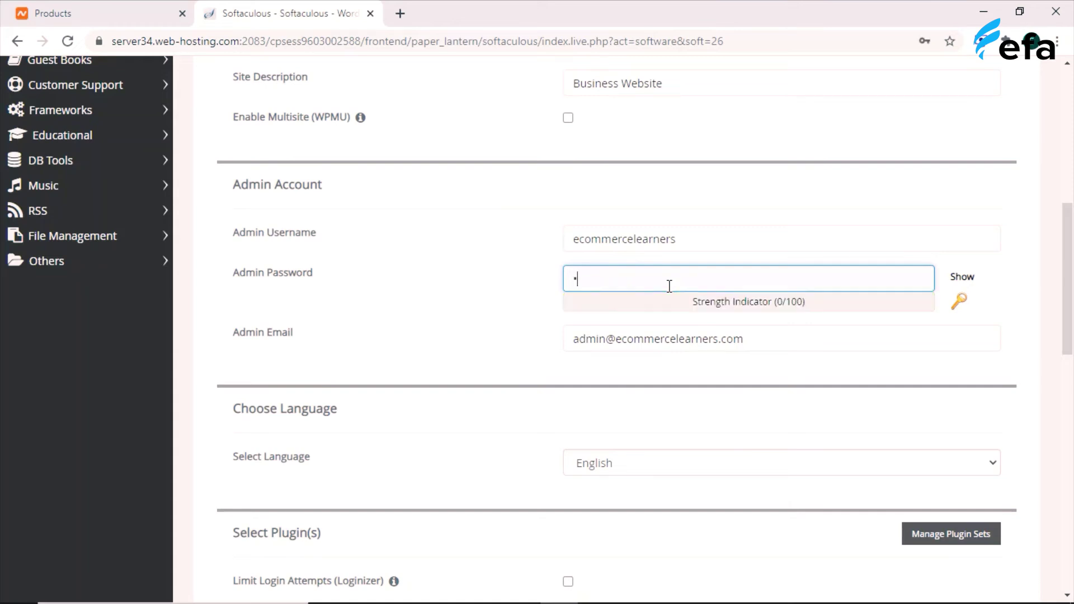
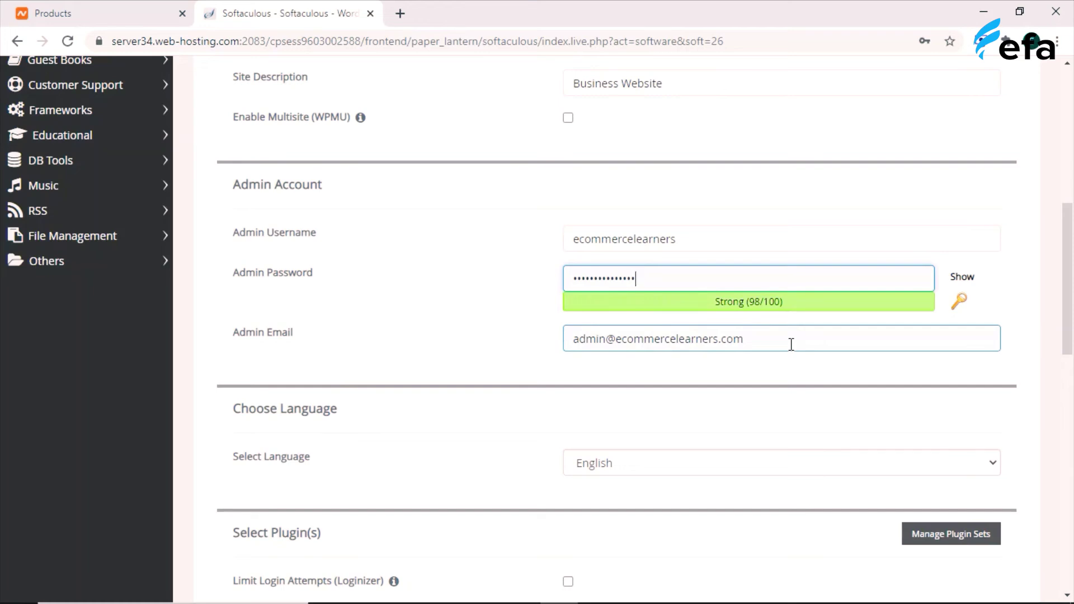
- Scroll past plugins and themes and submit the WordPress installation
left_click_drag(1070, 253, 1073, 463)
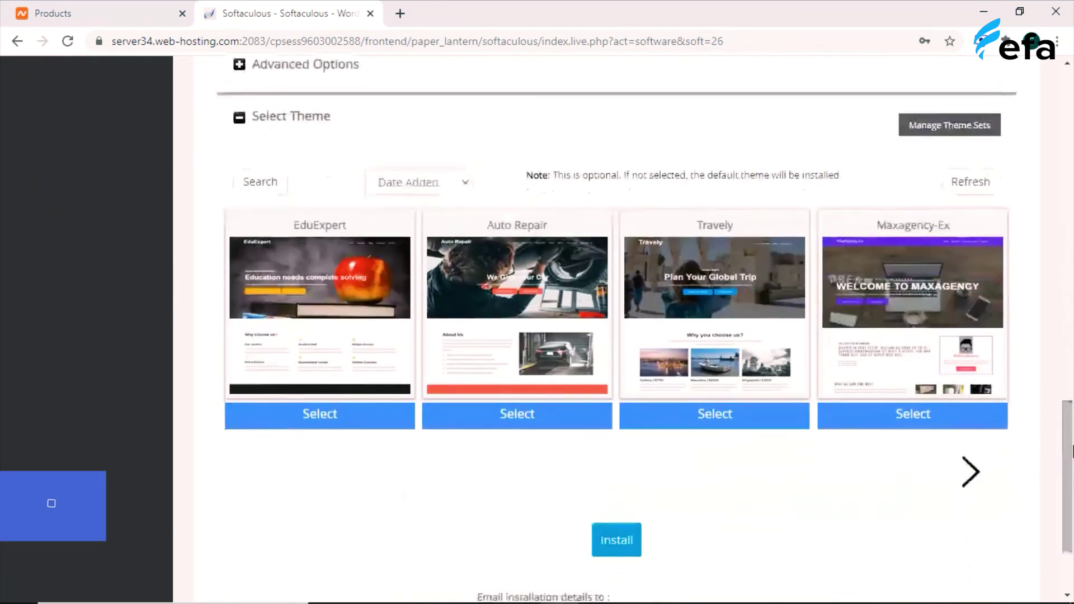
left_click(621, 534)
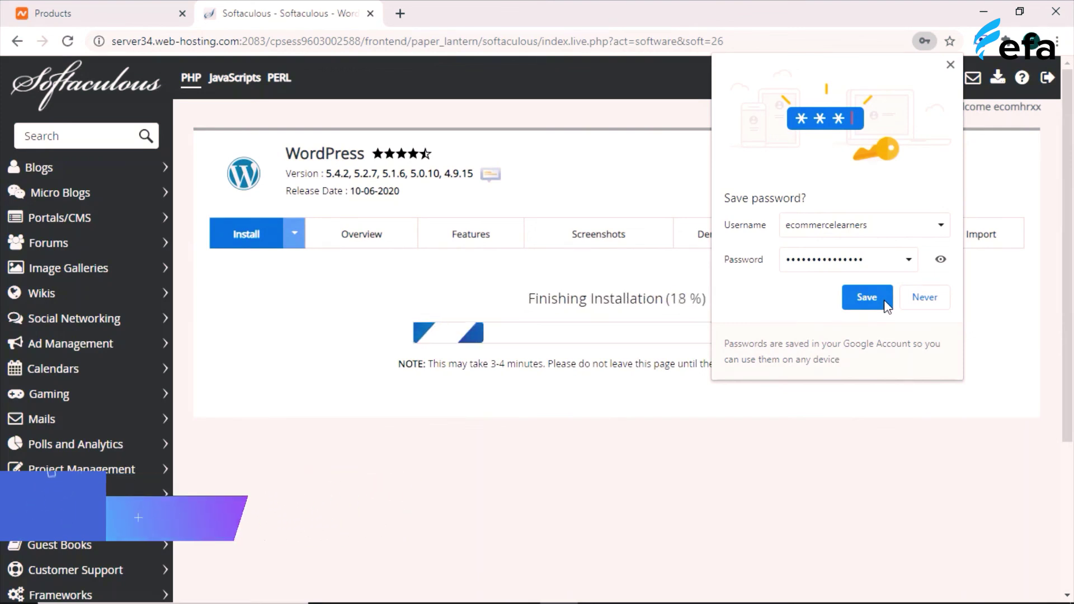
- Save the WordPress admin login in Chrome, wait for installation to finish, and open a new tab
left_click(867, 297)
left_click_drag(1073, 275, 1073, 325)
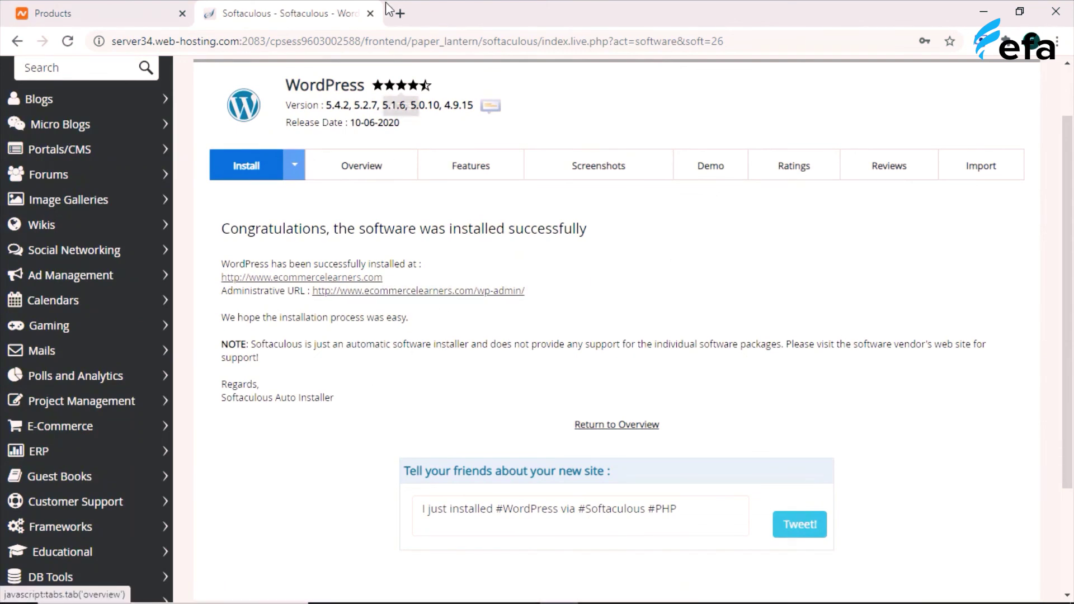
left_click(400, 13)
- Go to ecommercelearners.com/wp-admin in the new tab
type("e")
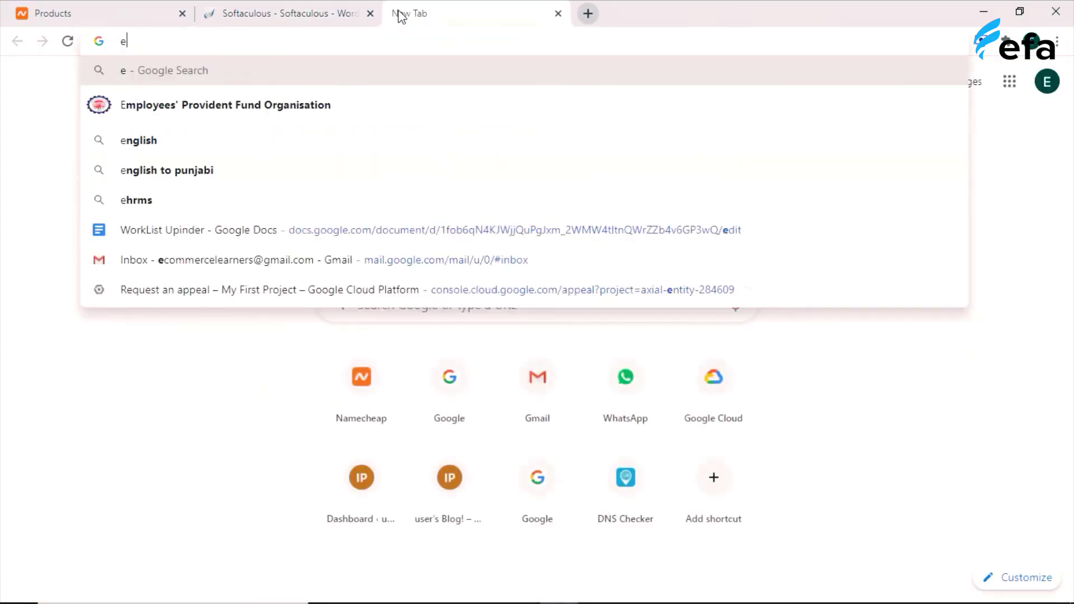
type("commer")
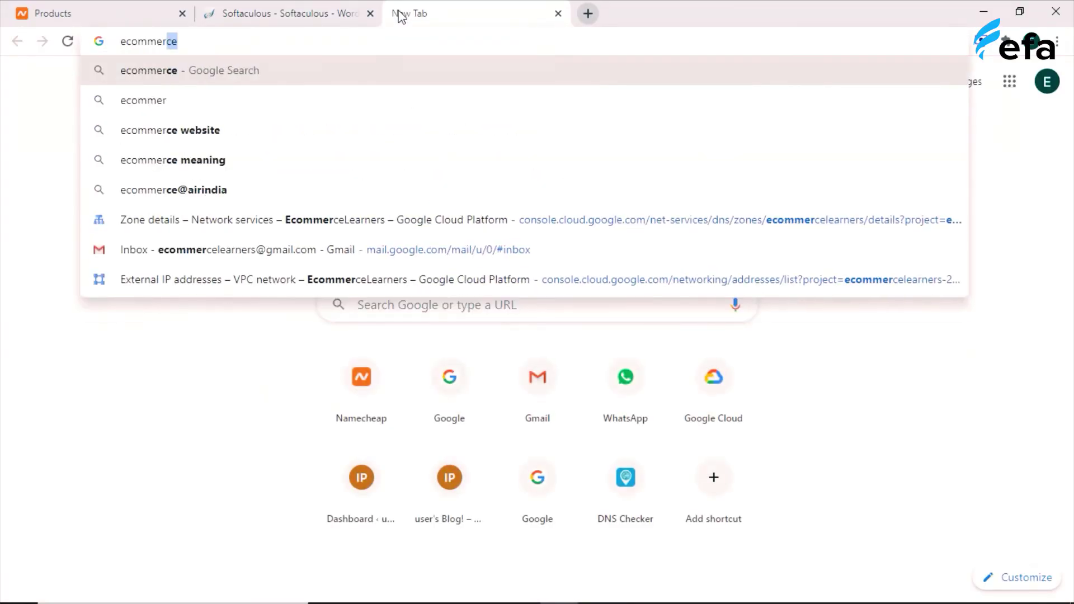
type("celearners")
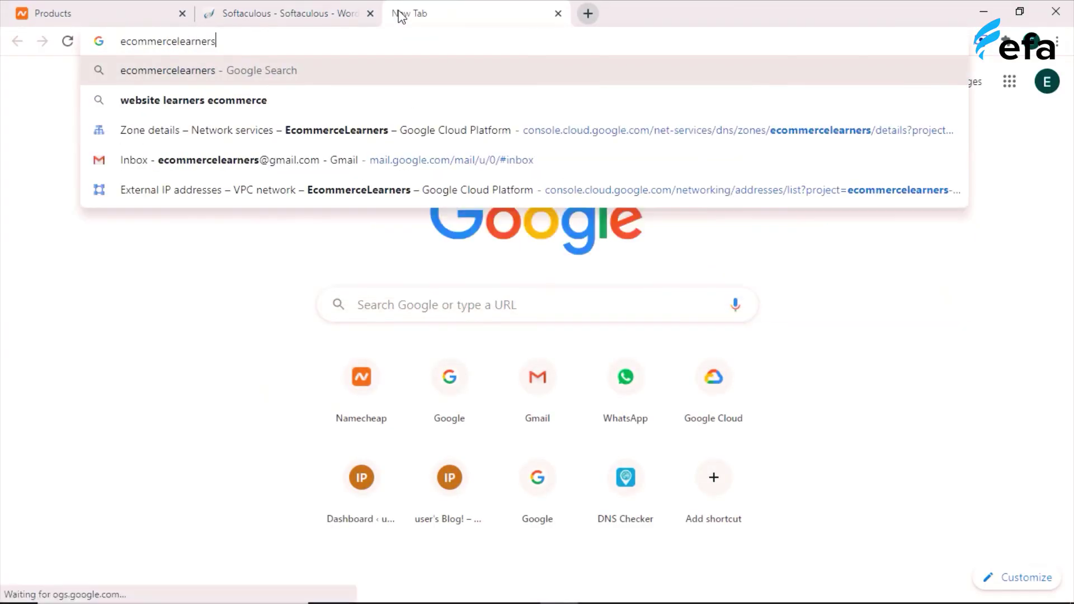
type(".com/w")
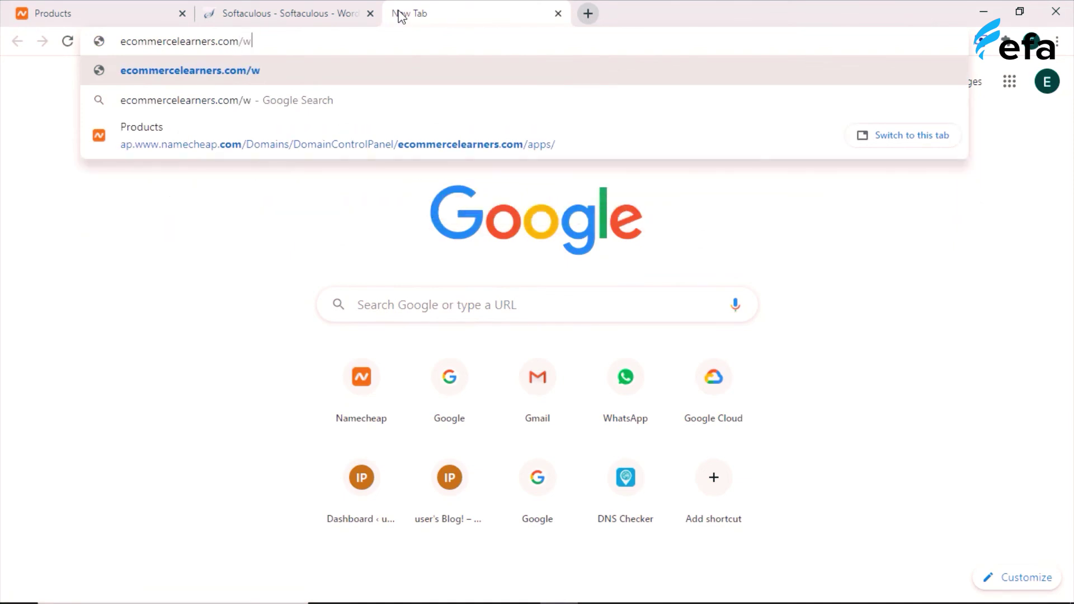
type("p-admin")
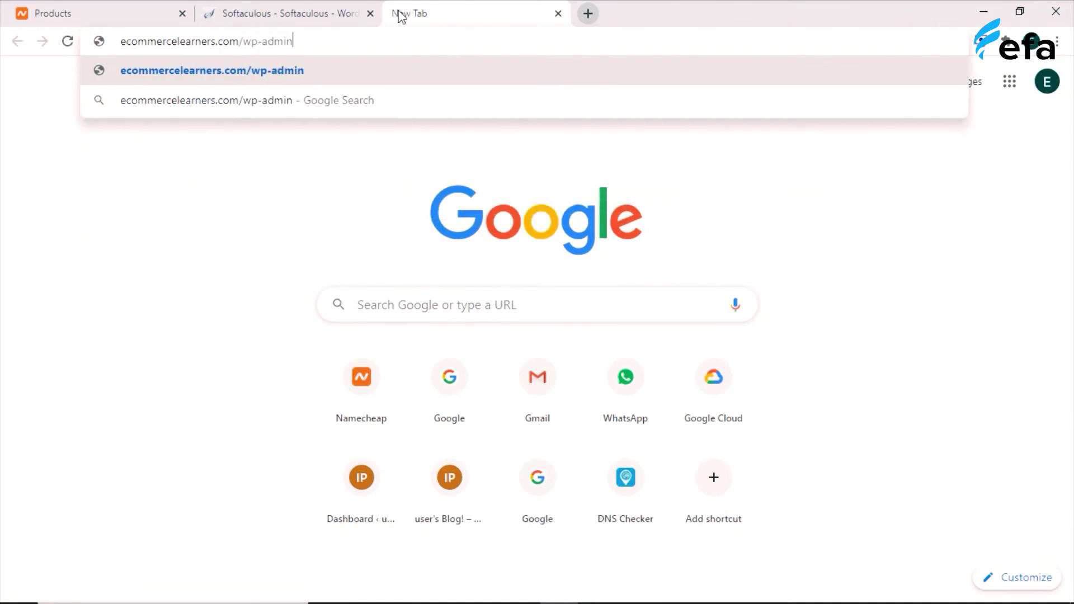
key("Return")
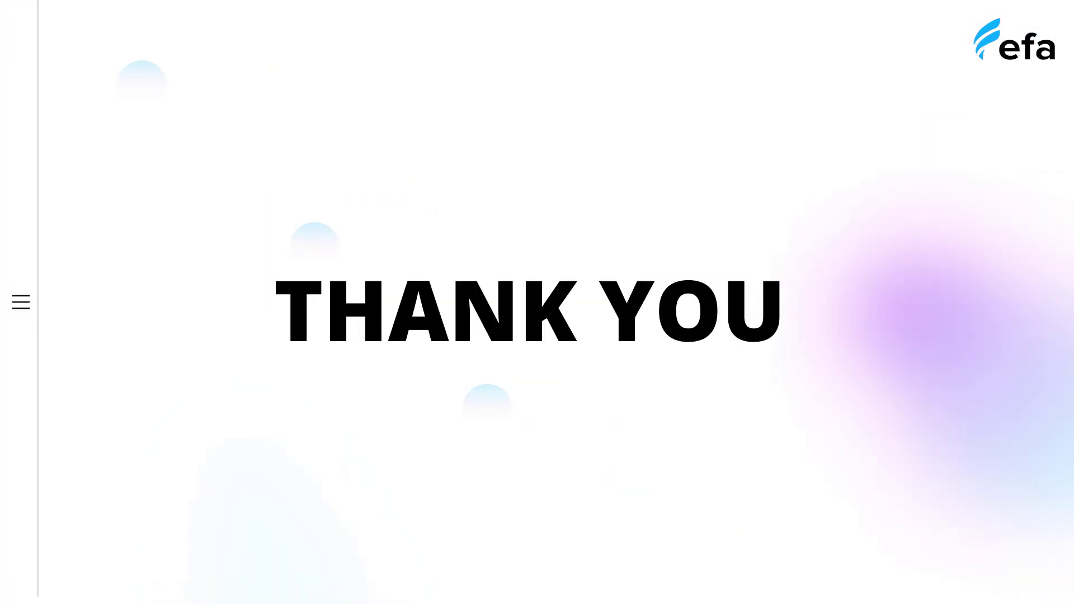